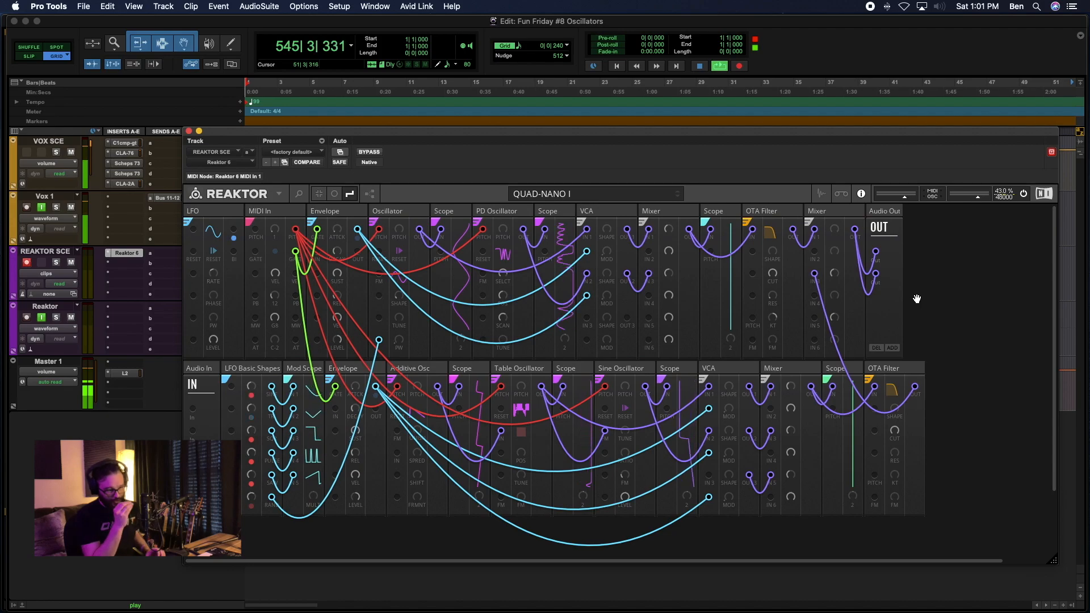
Step: Examine the wiring of the oscillator modules in both rows: Oscillator, PD Oscillator, Additive Osc, Table Oscillator and Sine Oscillator
click(421, 212)
click(494, 211)
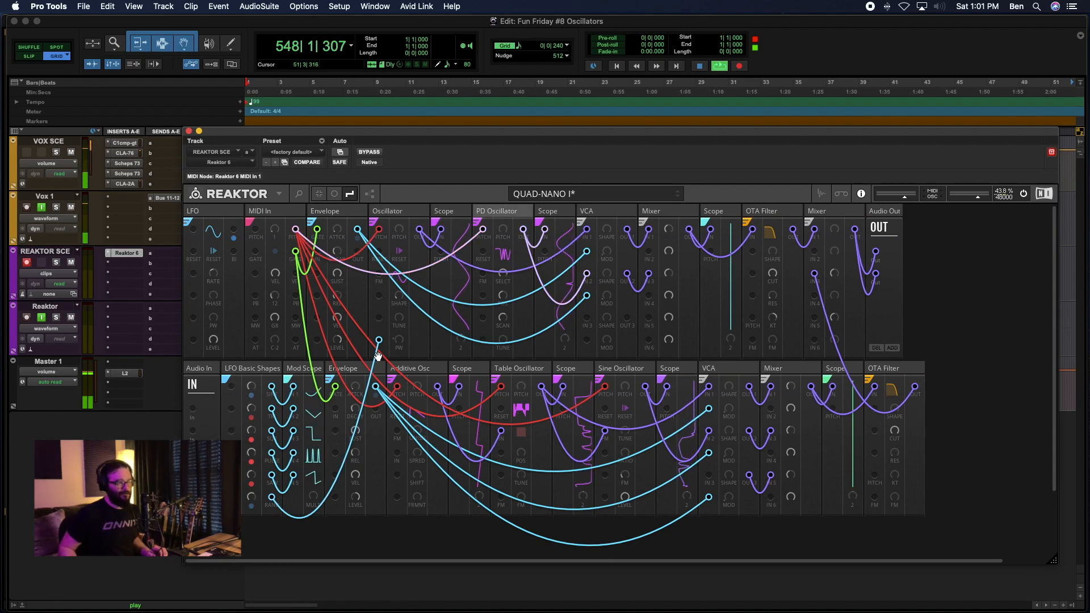
click(434, 368)
click(514, 370)
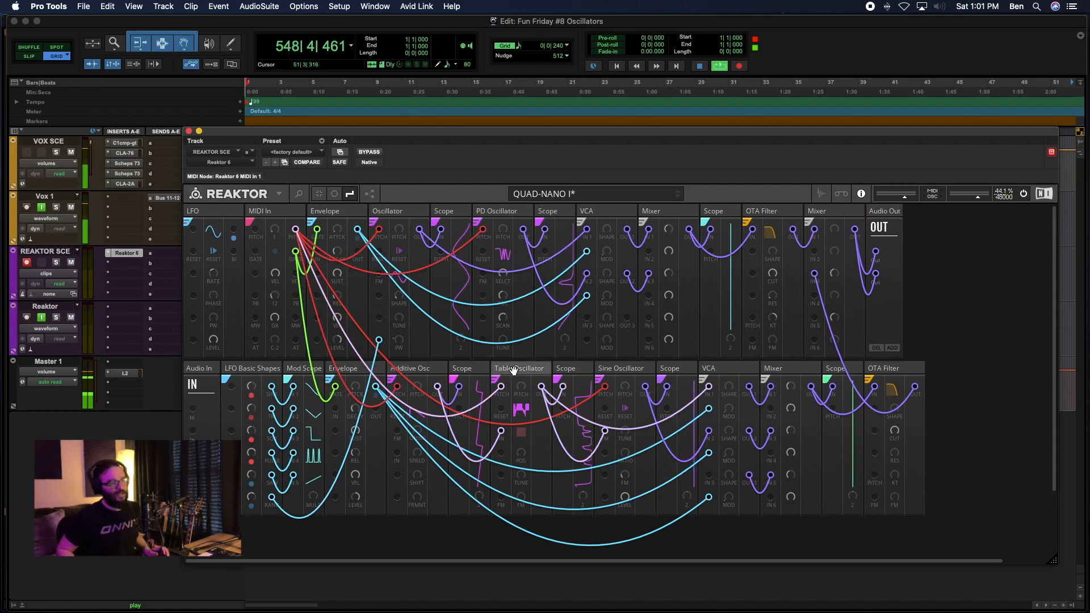
click(624, 367)
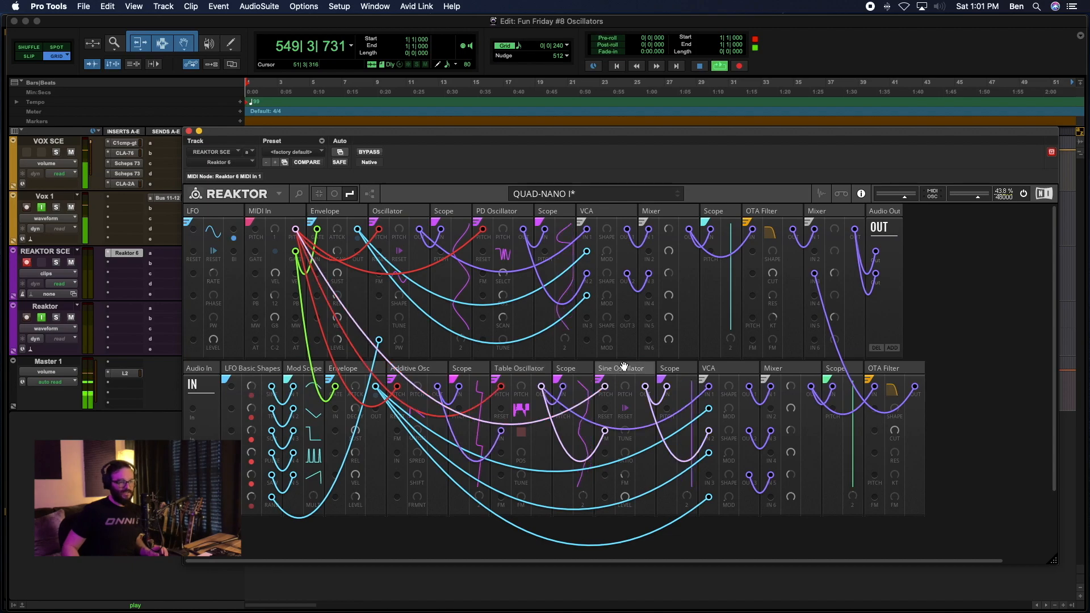
click(403, 211)
click(499, 212)
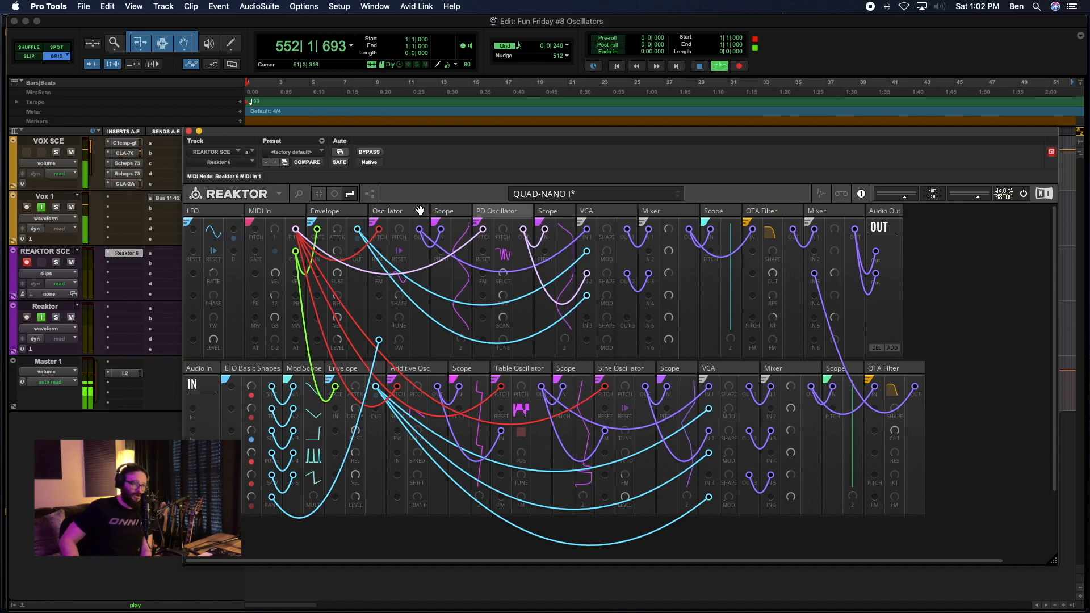
mouse_move(491, 213)
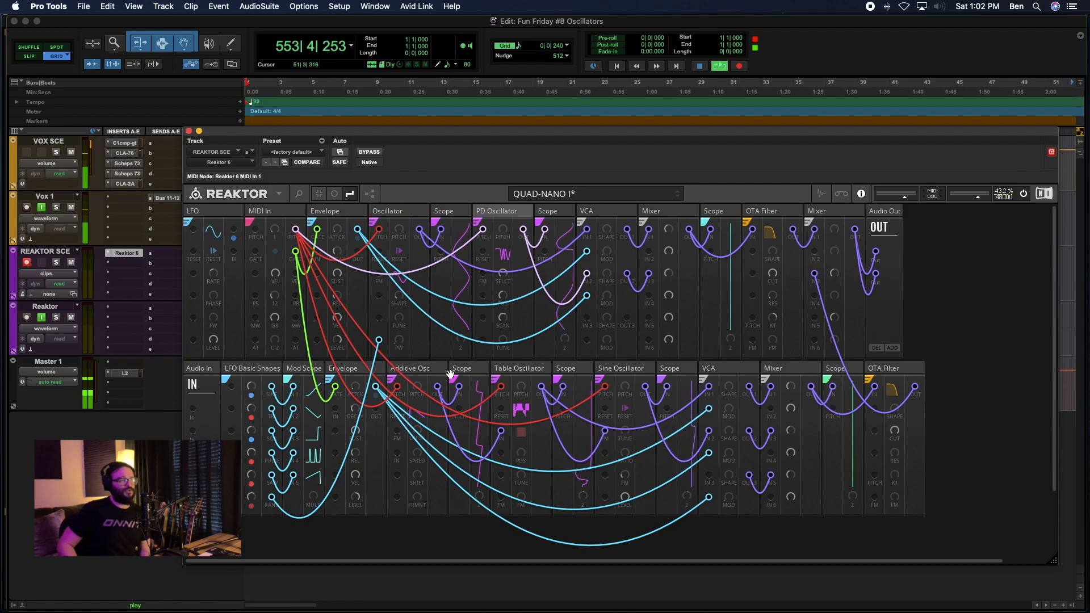
click(412, 368)
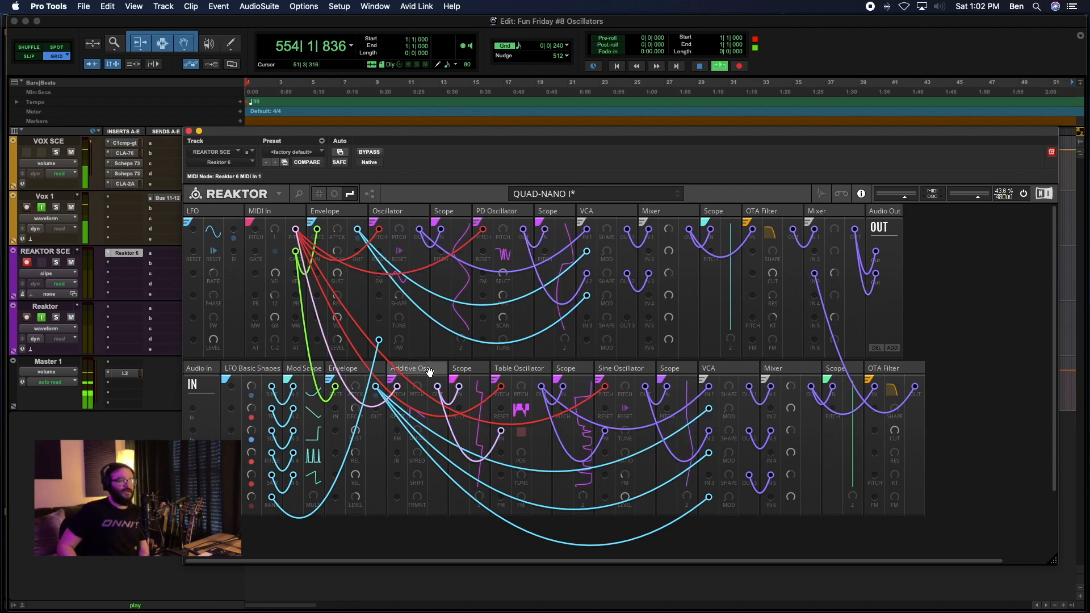
click(517, 368)
mouse_move(498, 372)
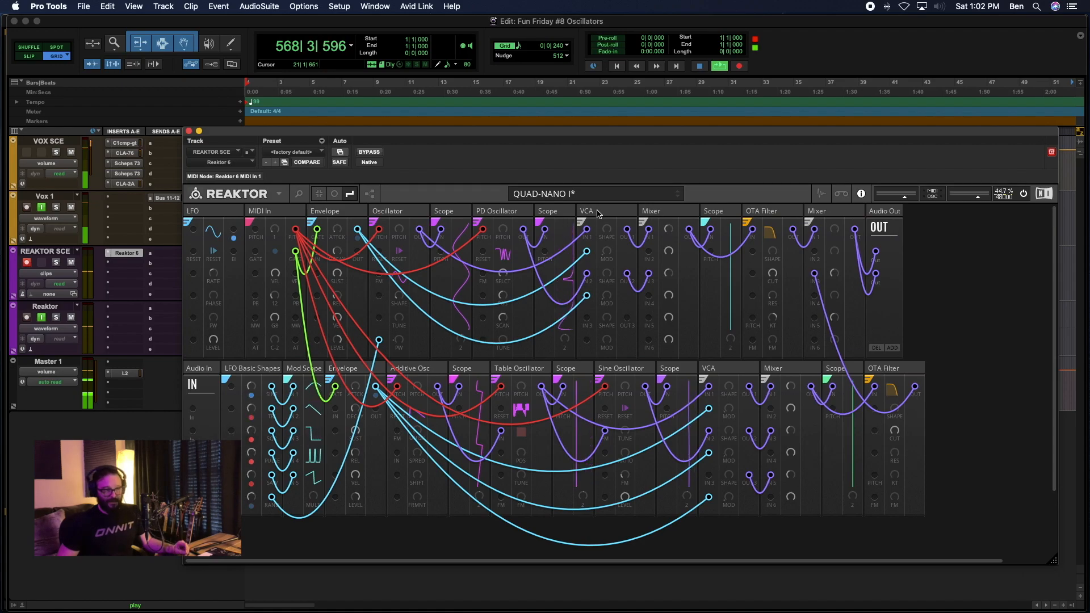
Step: Examine the connections of the VCA, LFO, Envelope and MIDI In modules in both rows of the patch
click(724, 373)
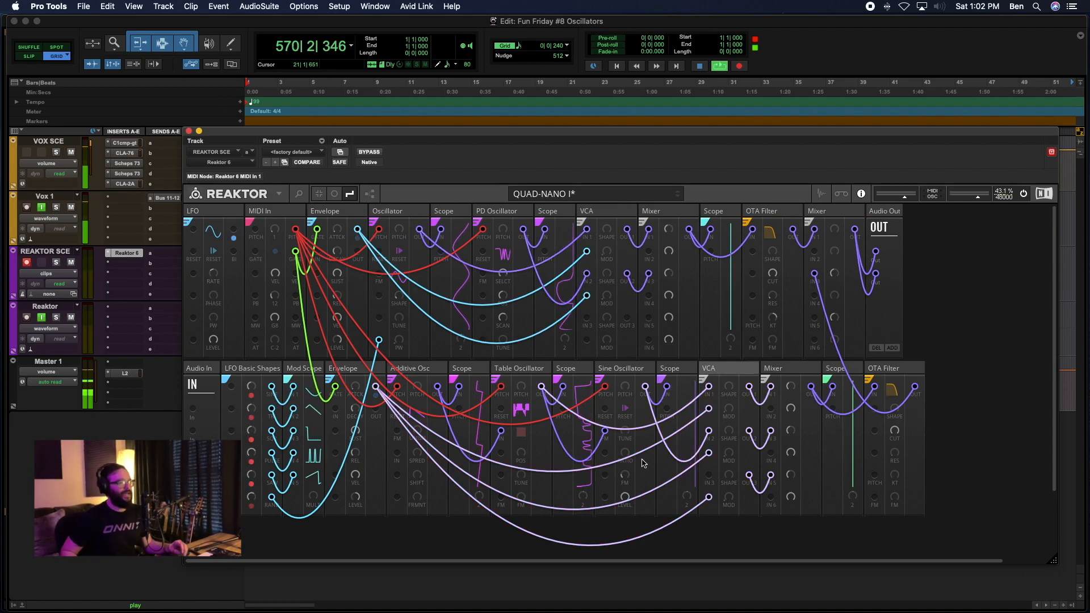
click(210, 217)
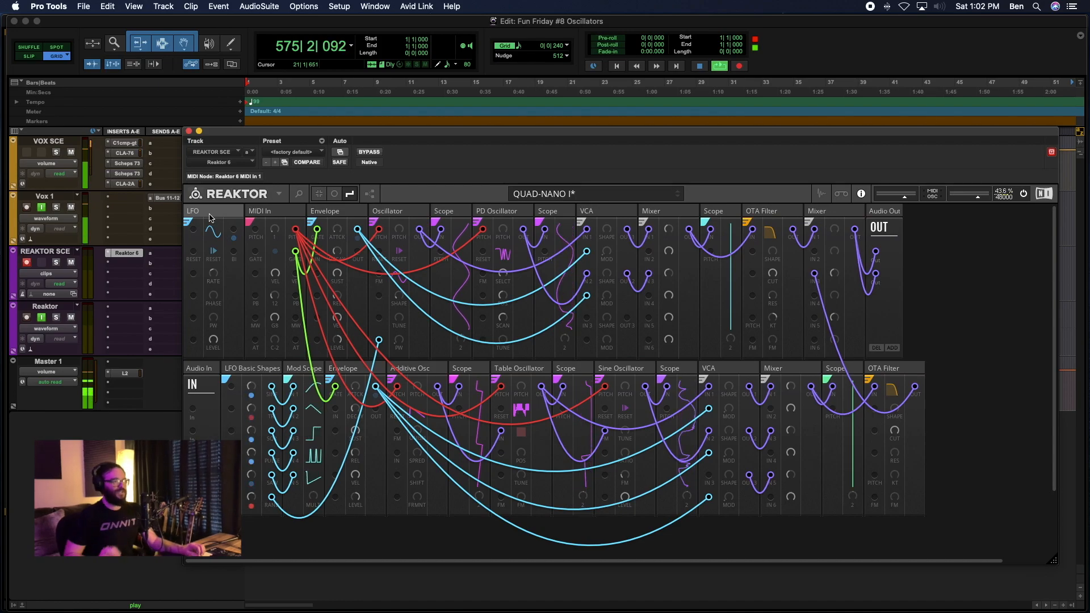
click(334, 211)
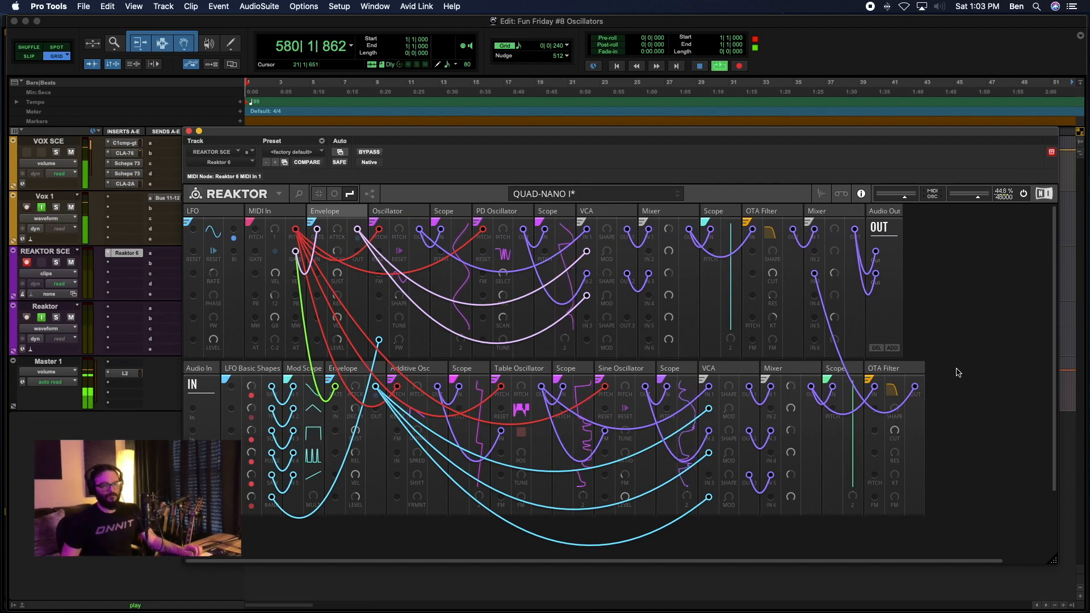
click(962, 313)
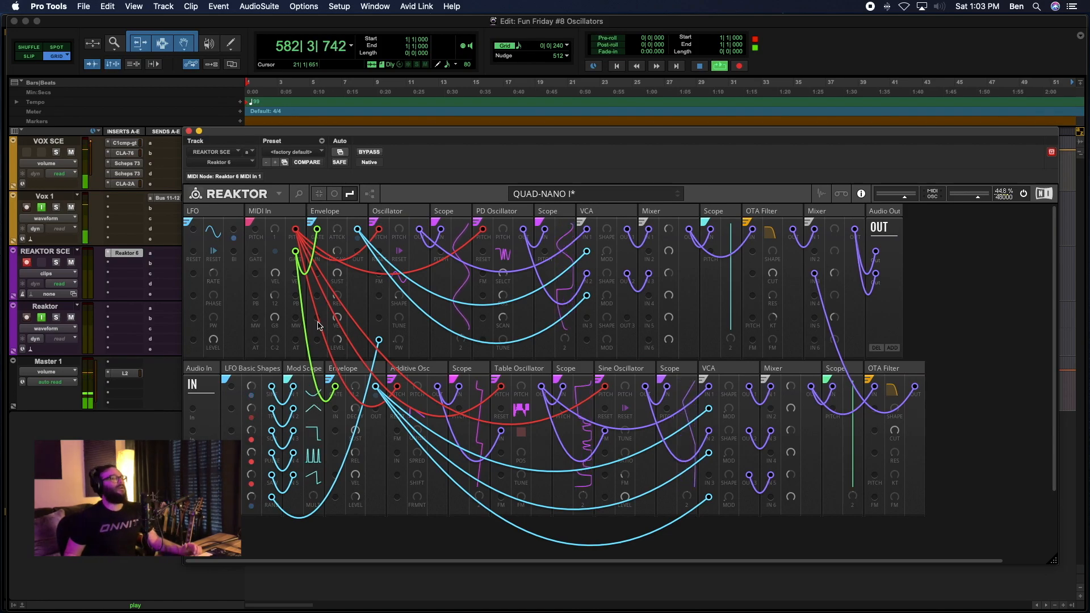
click(243, 372)
click(351, 372)
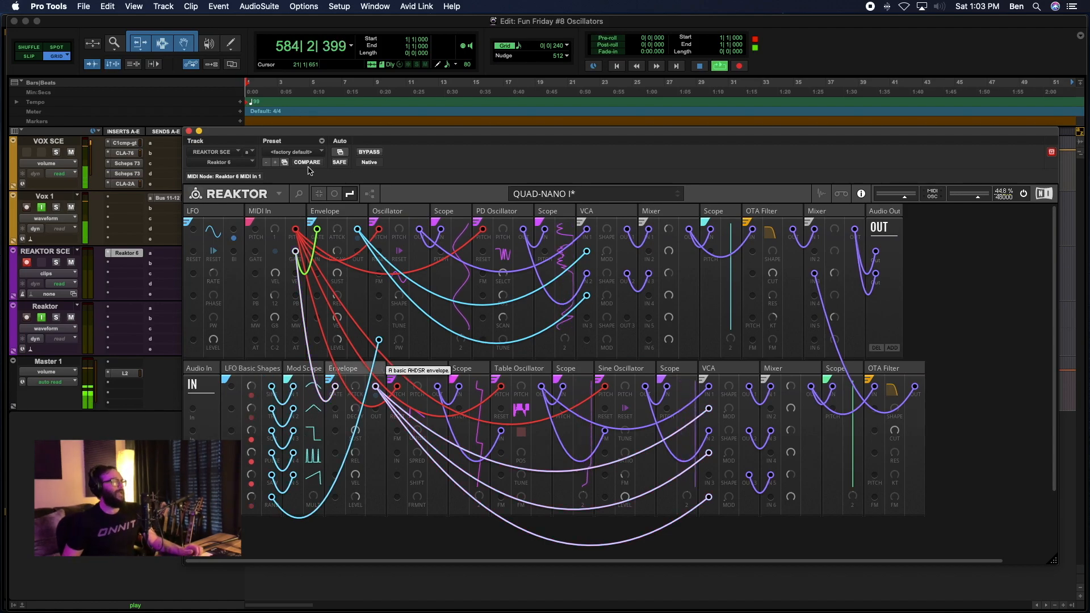
click(260, 210)
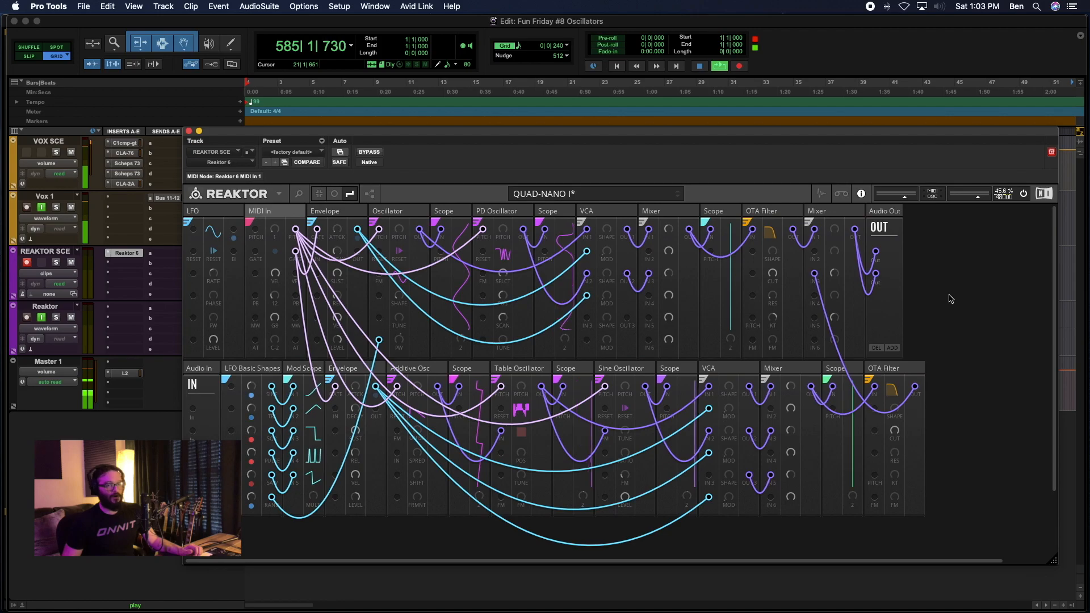
click(979, 288)
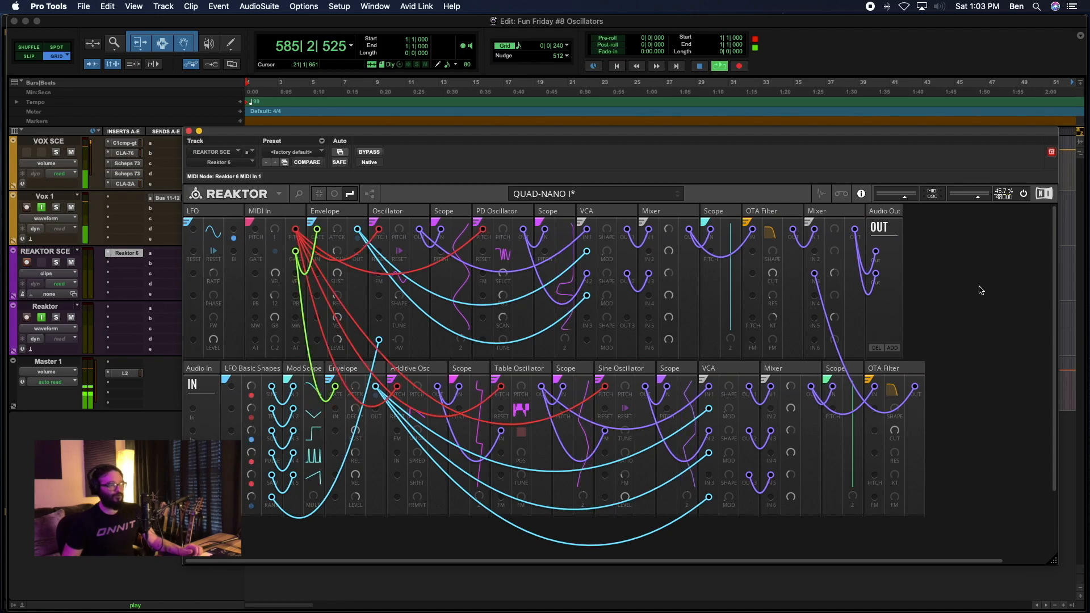
click(362, 370)
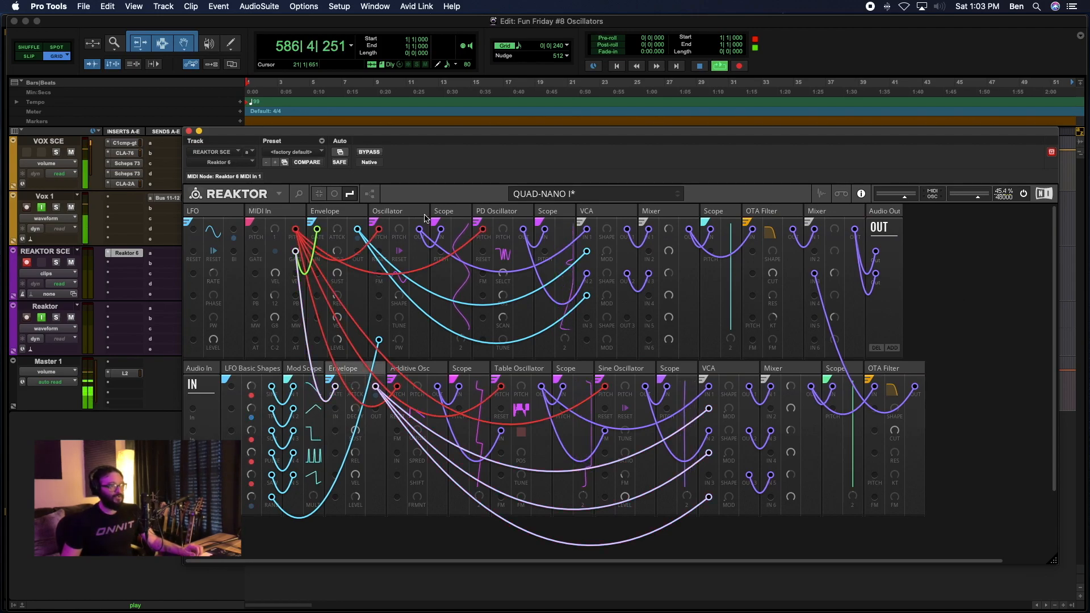
click(359, 215)
click(298, 215)
click(345, 220)
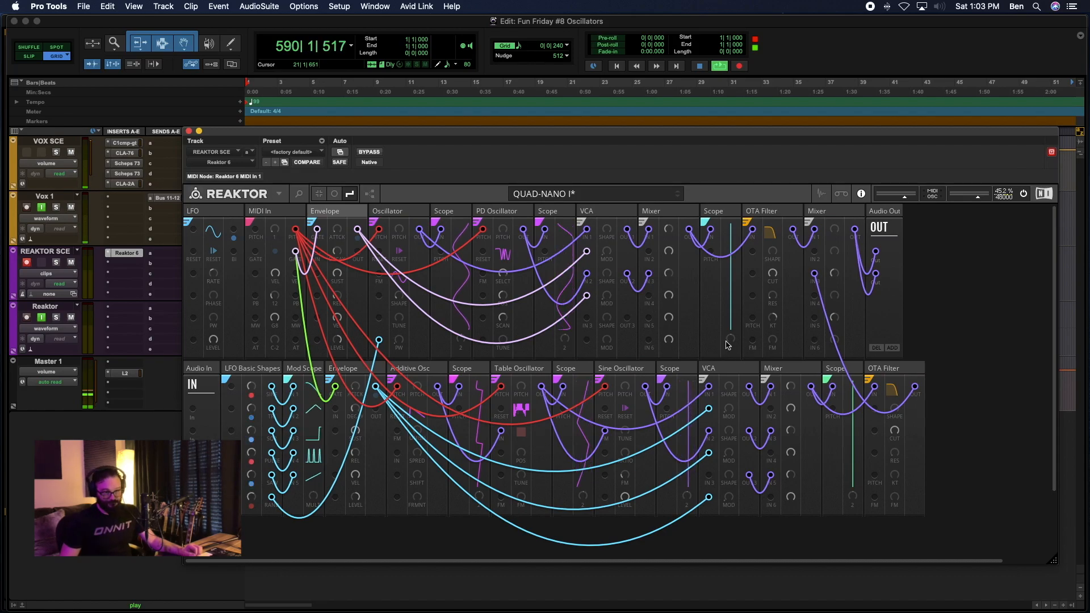
click(597, 207)
click(995, 265)
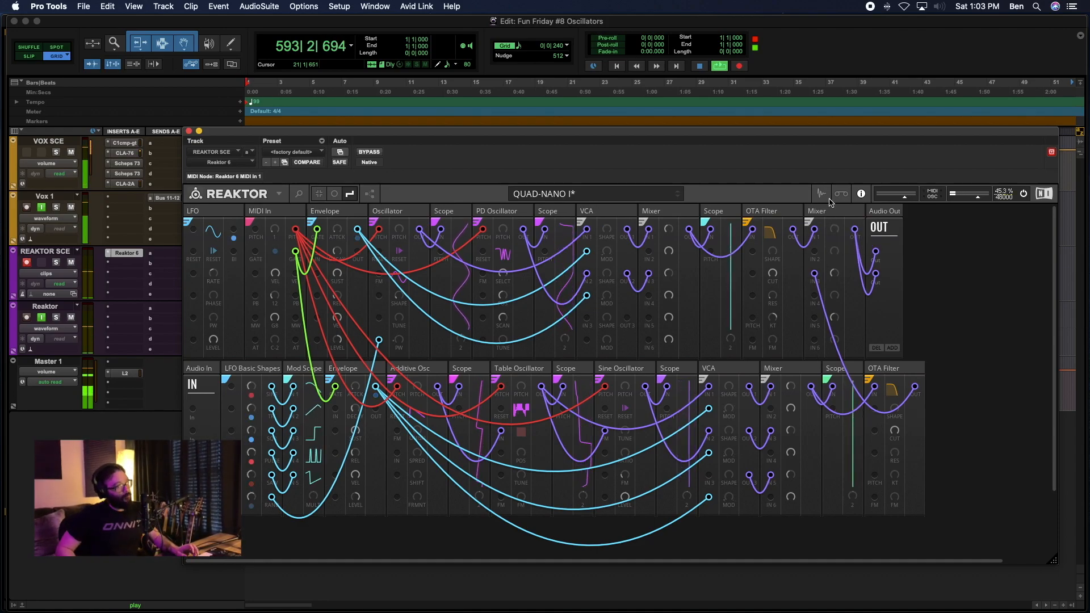
Step: Replace the lower row's OTA Filter with the FLT-Nano 1-Pole Filter, found by searching for "Nano Filter"
mouse_move(829, 214)
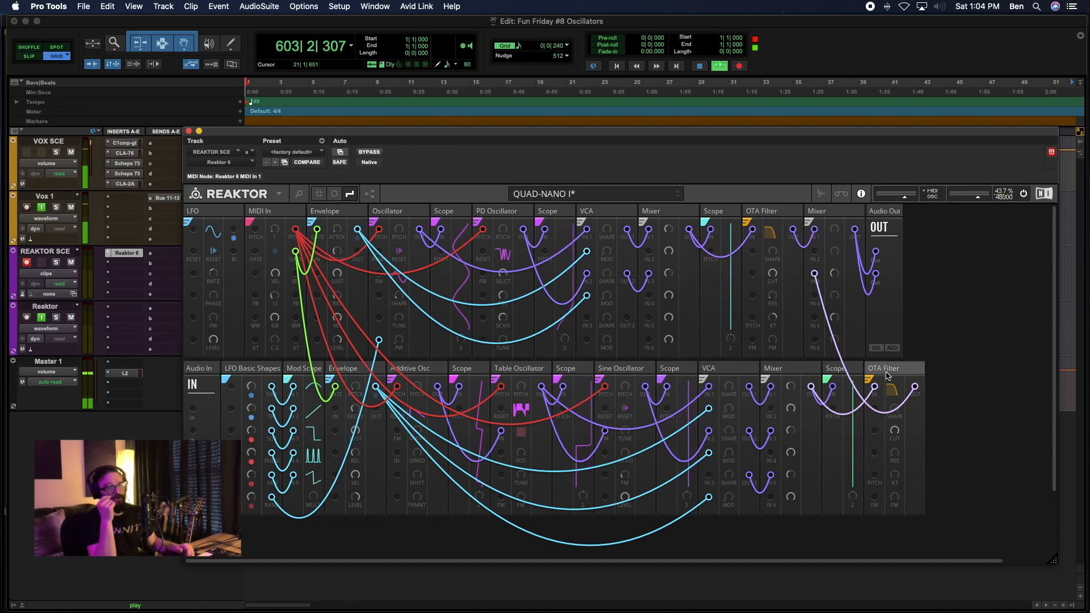
key(Delete)
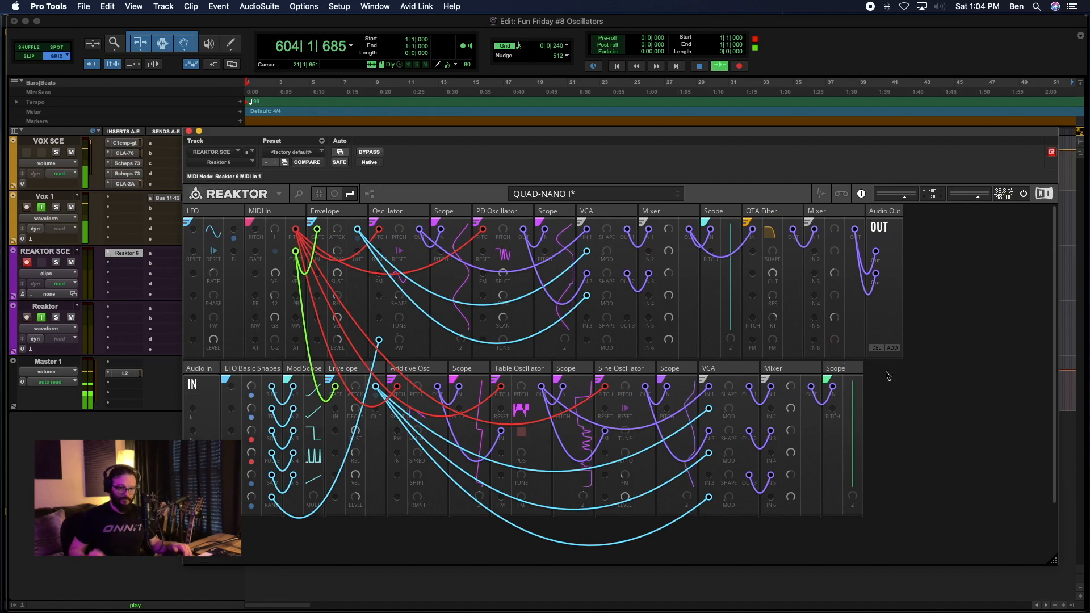
double_click(888, 376)
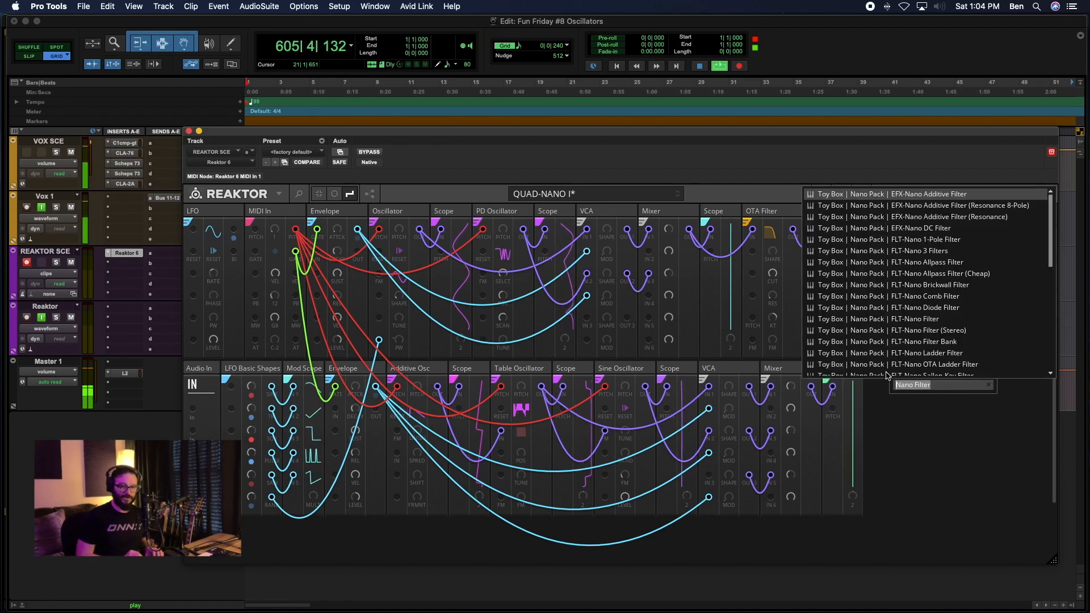
click(897, 401)
double_click(909, 390)
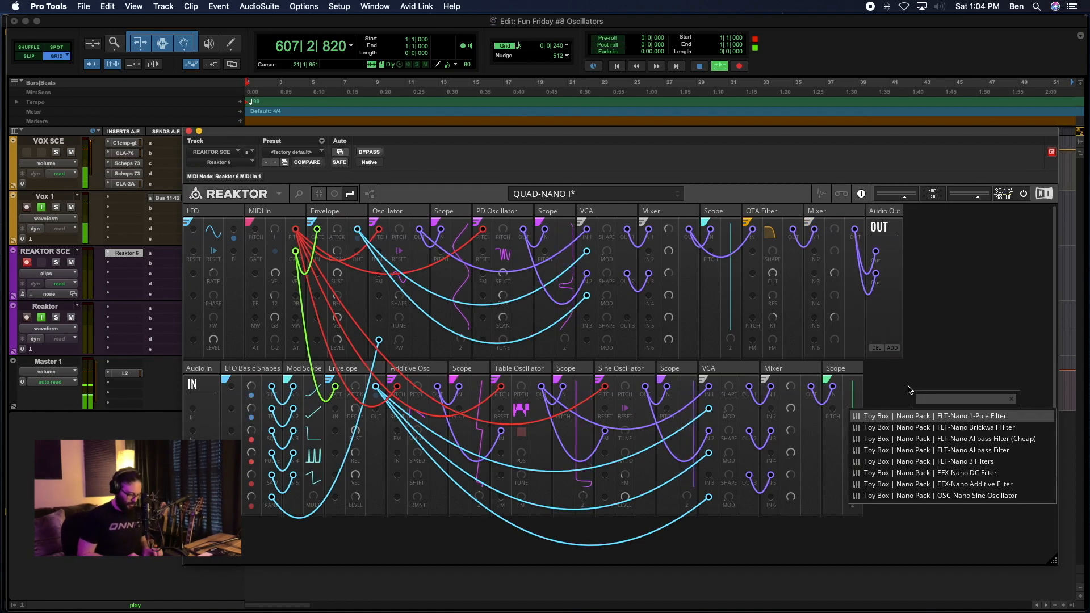
text(Nano Filter)
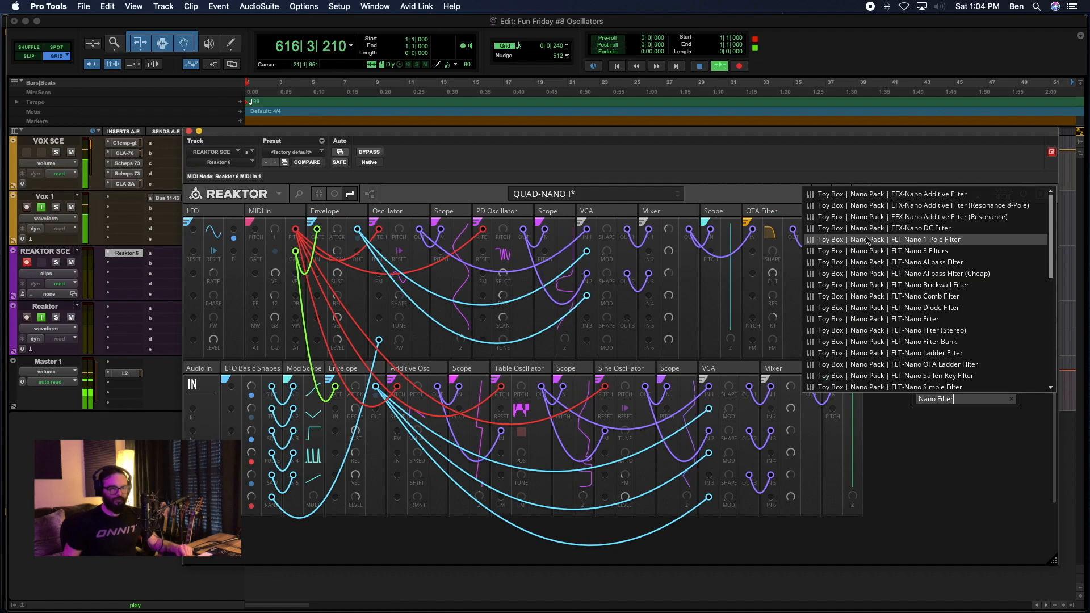
click(967, 241)
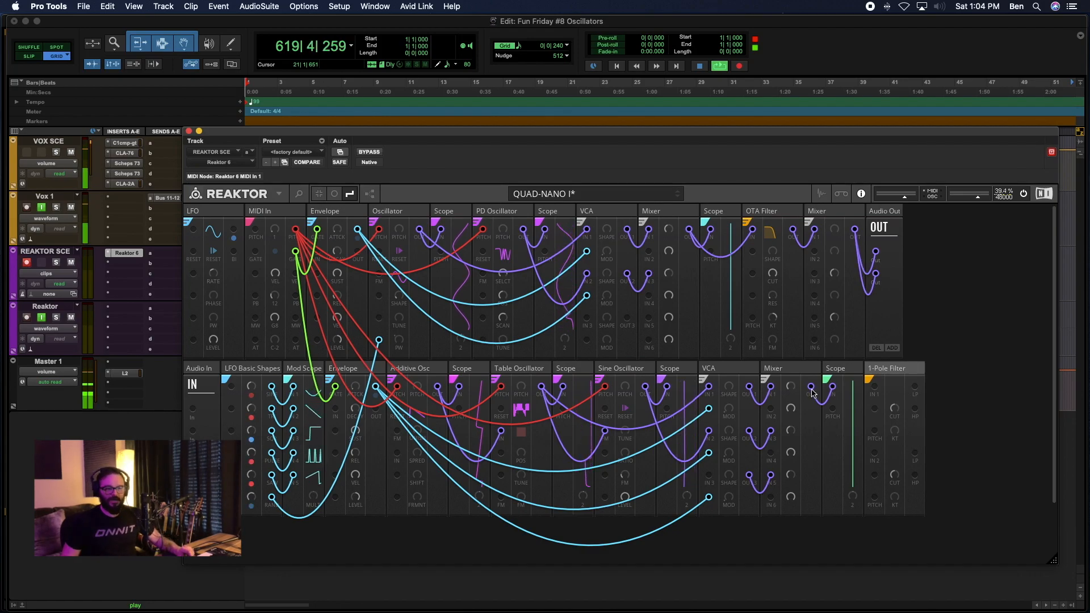
Step: Wire the lower Mixer's output into the 1-Pole Filter's first input and the filter's first output into the upper row's final Mixer
drag(812, 391, 875, 386)
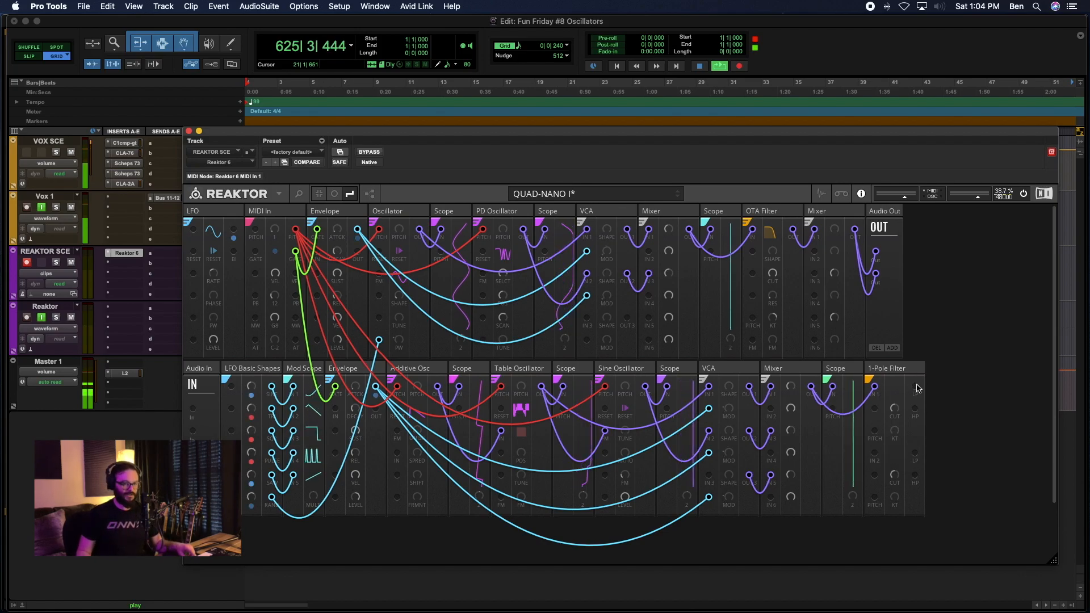
drag(914, 388, 815, 277)
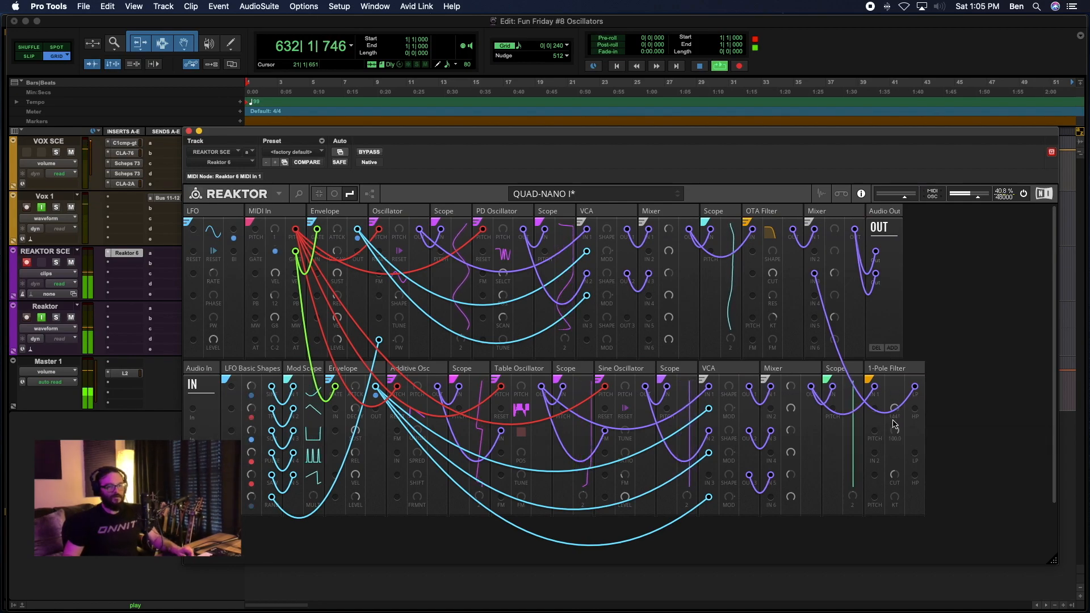
Step: Connect the MIDI In pitch output to the 1-Pole Filter's first pitch input and color the wire red
drag(295, 230, 875, 430)
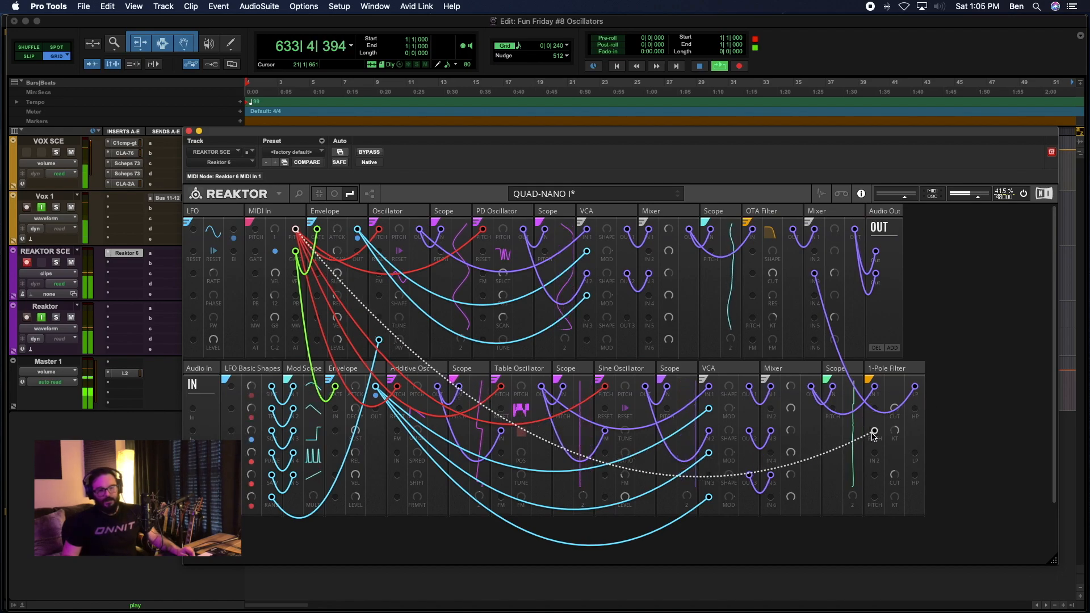
right_click(868, 432)
mouse_move(891, 433)
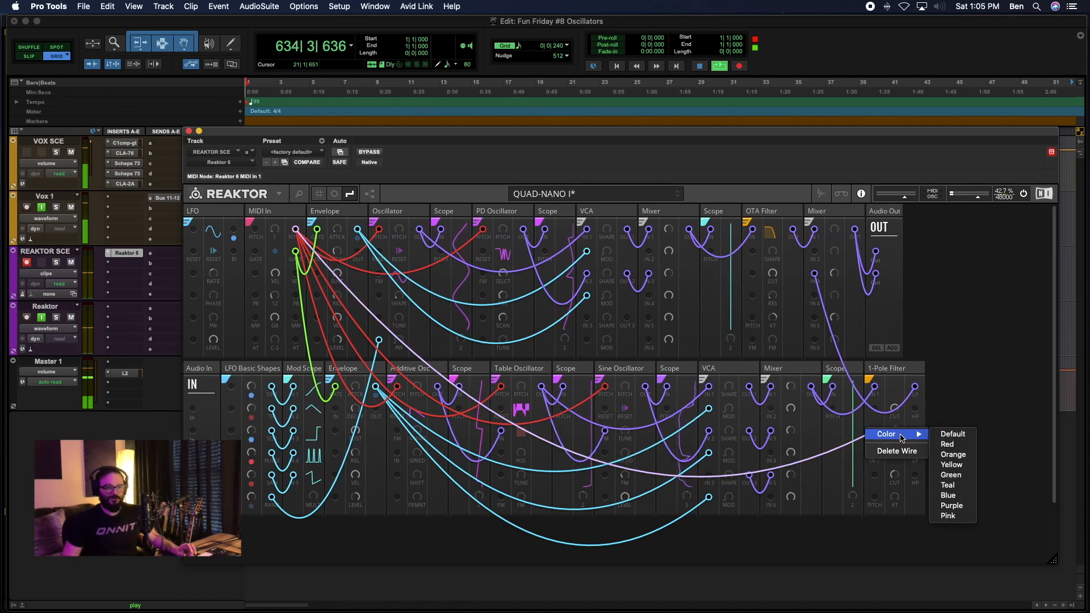
click(949, 443)
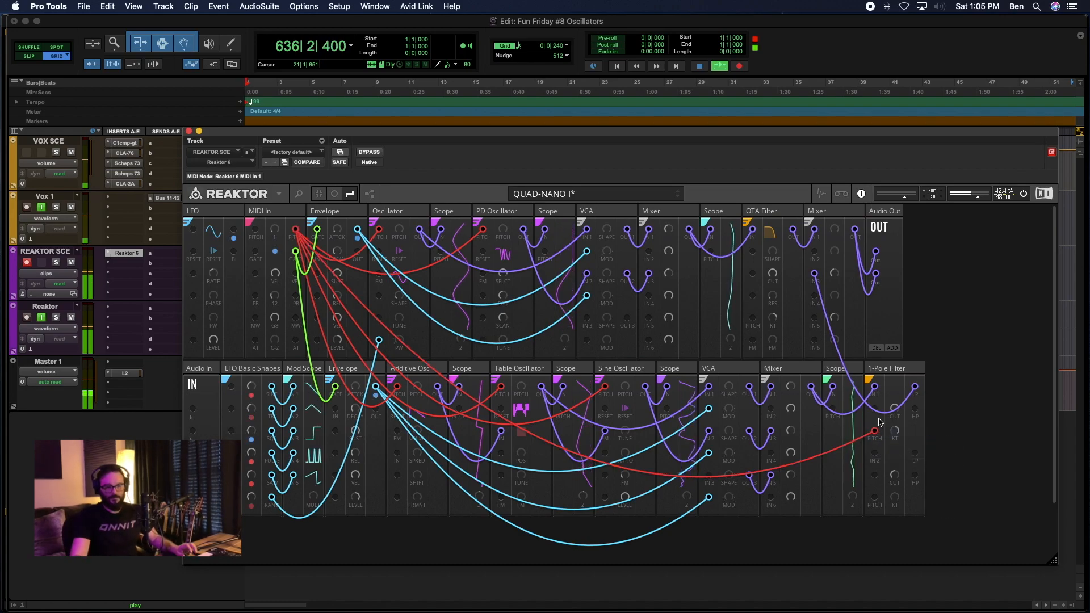
Step: Sweep the 1-Pole Filter's first KT knob down and up to try different key tracking amounts
drag(894, 431, 912, 610)
drag(902, 564, 903, 439)
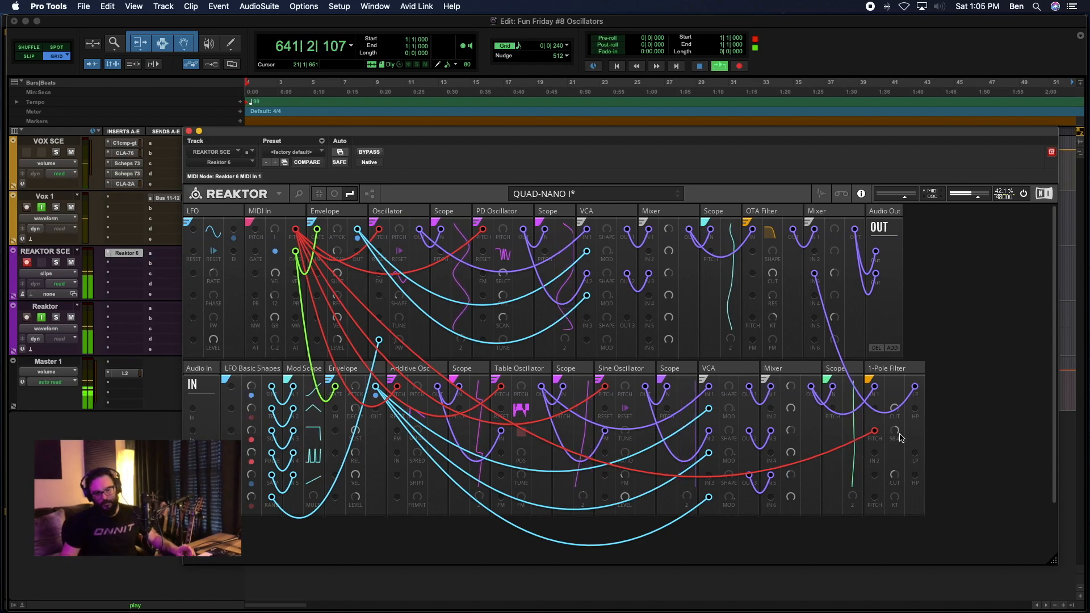
drag(896, 430, 894, 393)
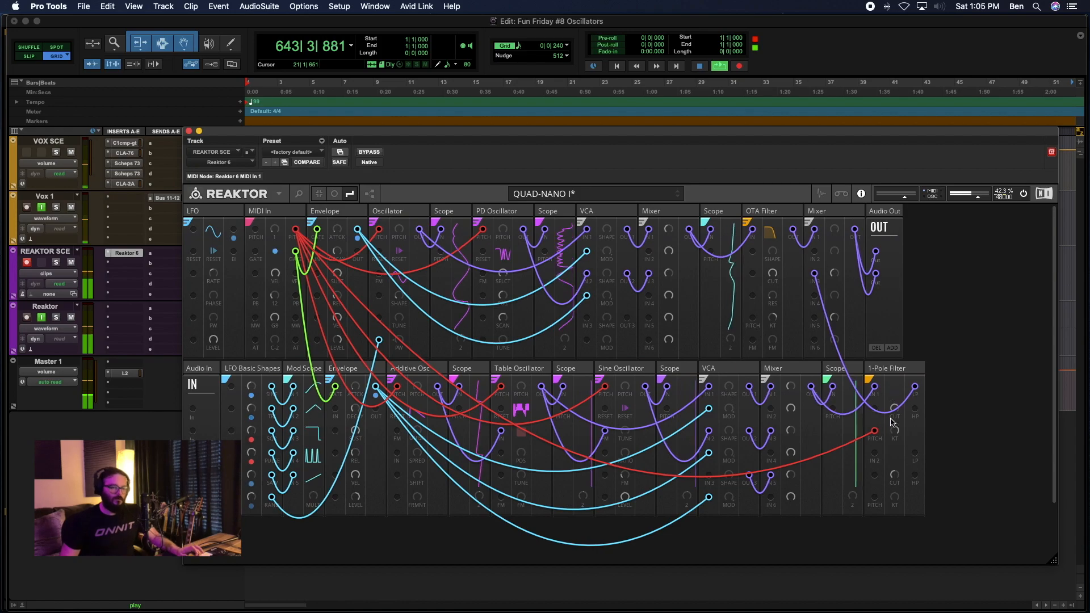
mouse_move(895, 431)
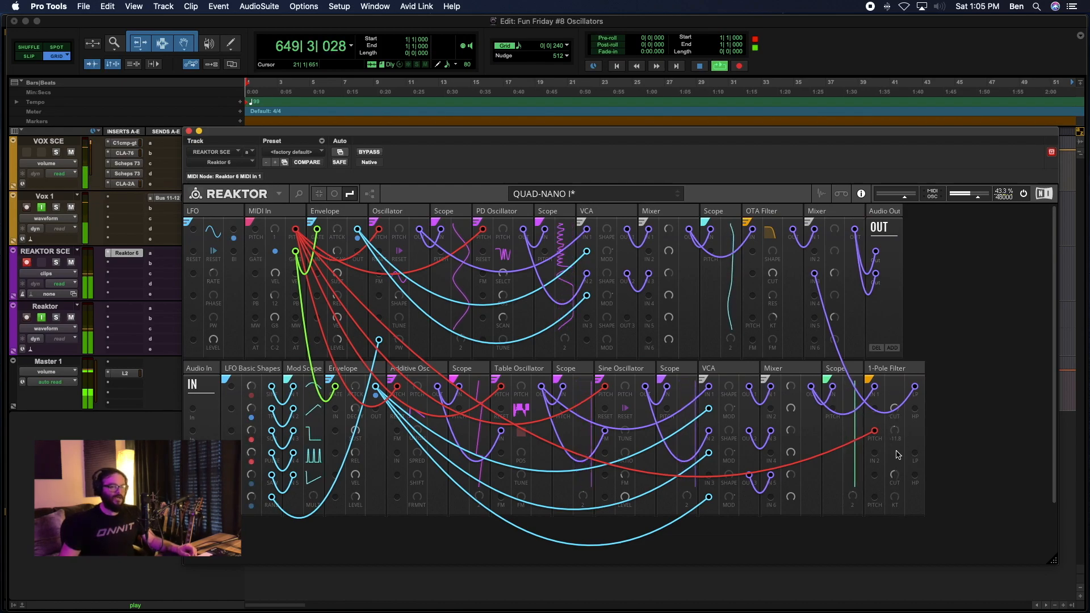
Step: Turn down the 1-Pole Filter's first KT knob and replace its MIDI pitch wire with one from the lower Mixer's output
right_click(875, 430)
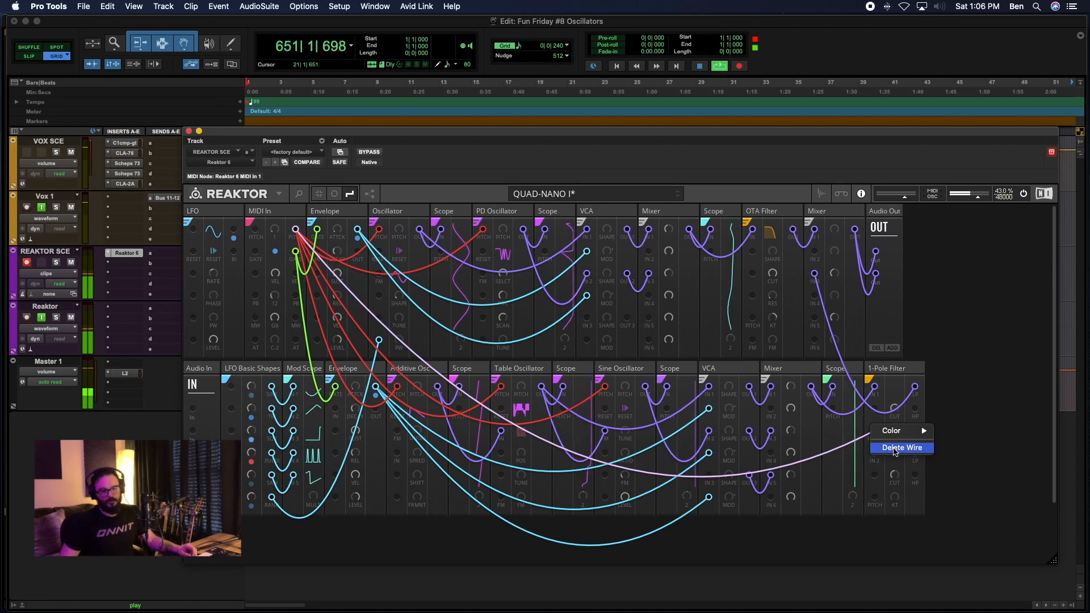
click(894, 448)
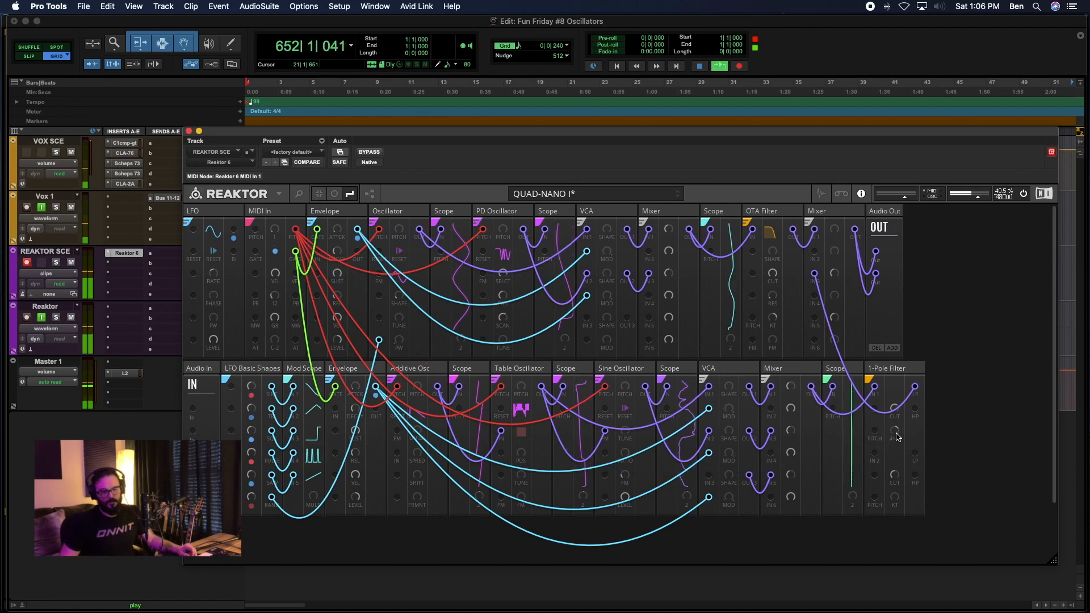
drag(894, 429, 896, 501)
drag(888, 375, 879, 415)
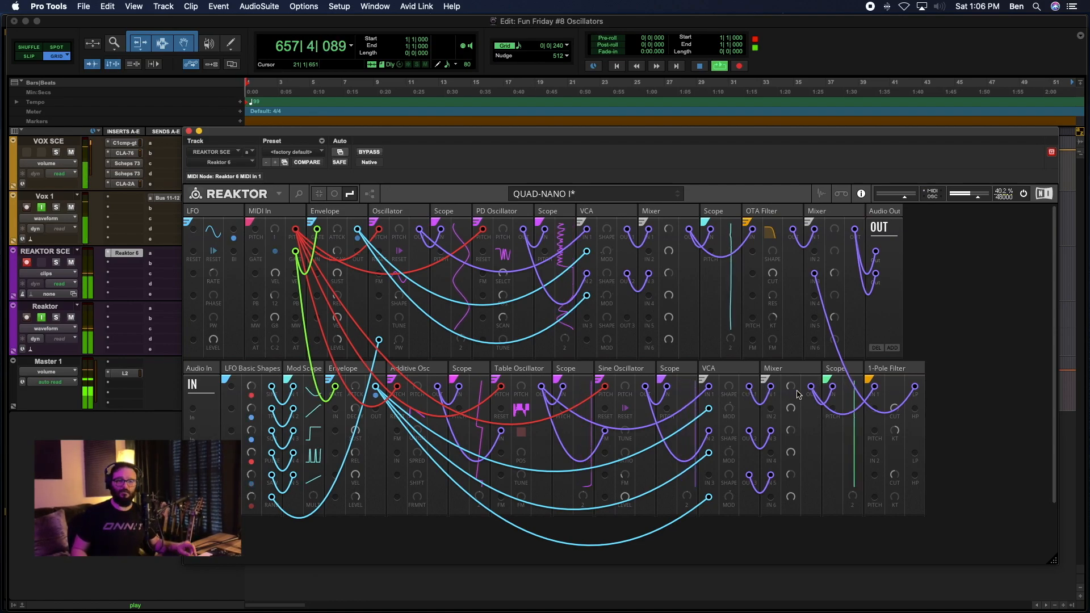
drag(810, 386, 875, 433)
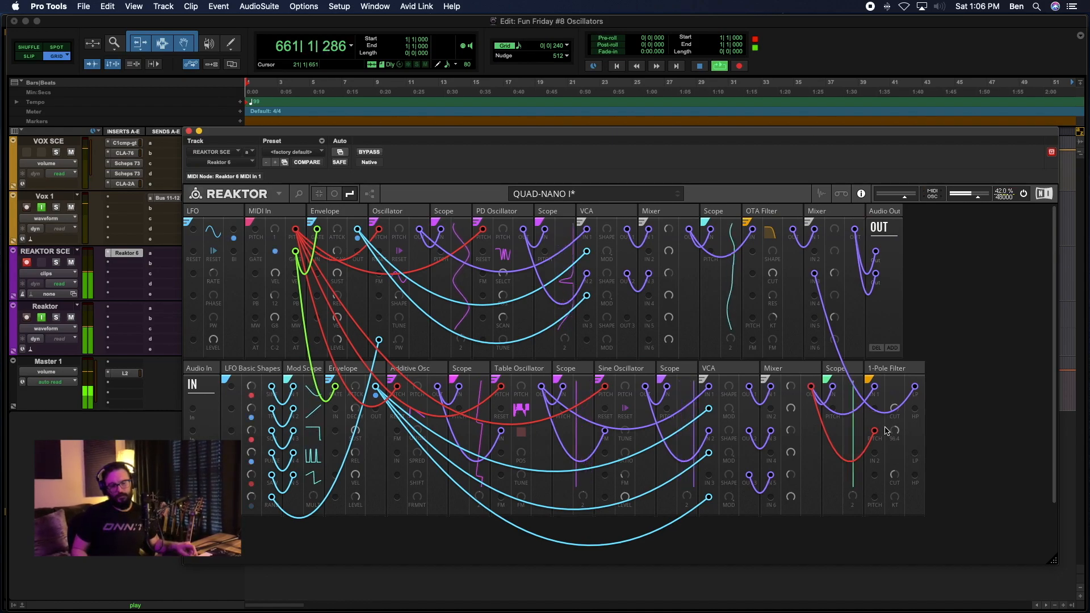
Step: Sweep the 1-Pole Filter's first KT knob up and down to try different amounts of pitch modulation from the lower Mixer
drag(865, 492, 872, 438)
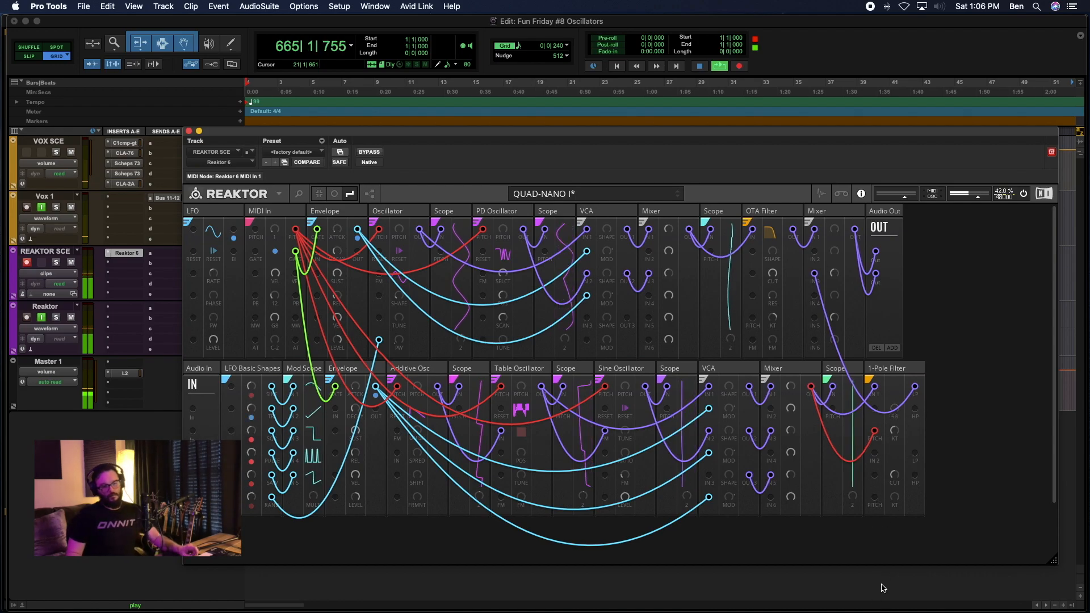
mouse_move(895, 437)
mouse_down()
mouse_move(887, 454)
mouse_move(888, 400)
mouse_move(888, 469)
mouse_move(887, 427)
mouse_up()
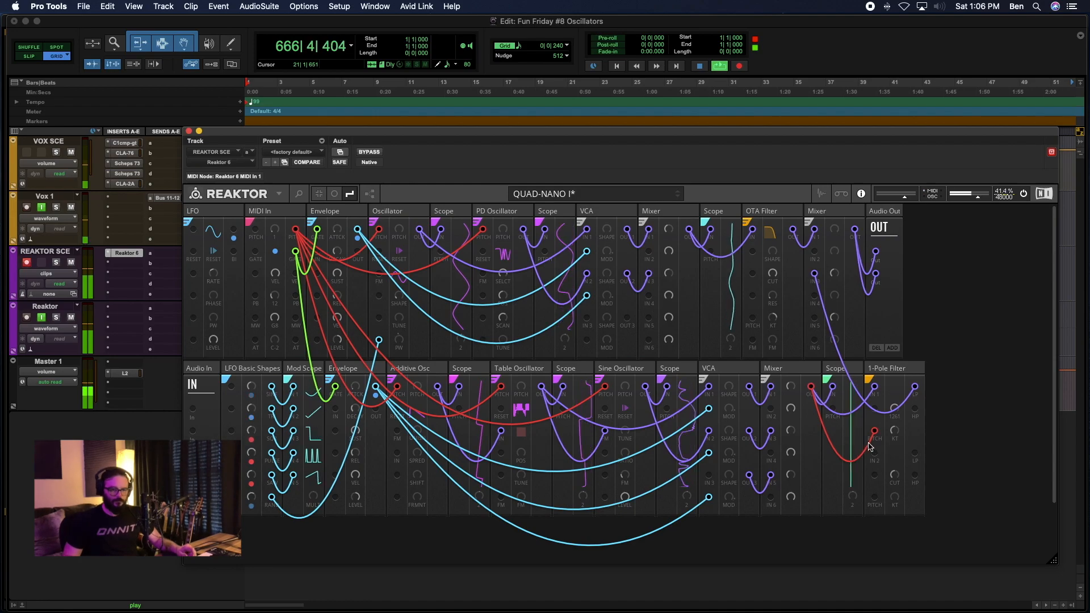
right_click(872, 437)
click(887, 460)
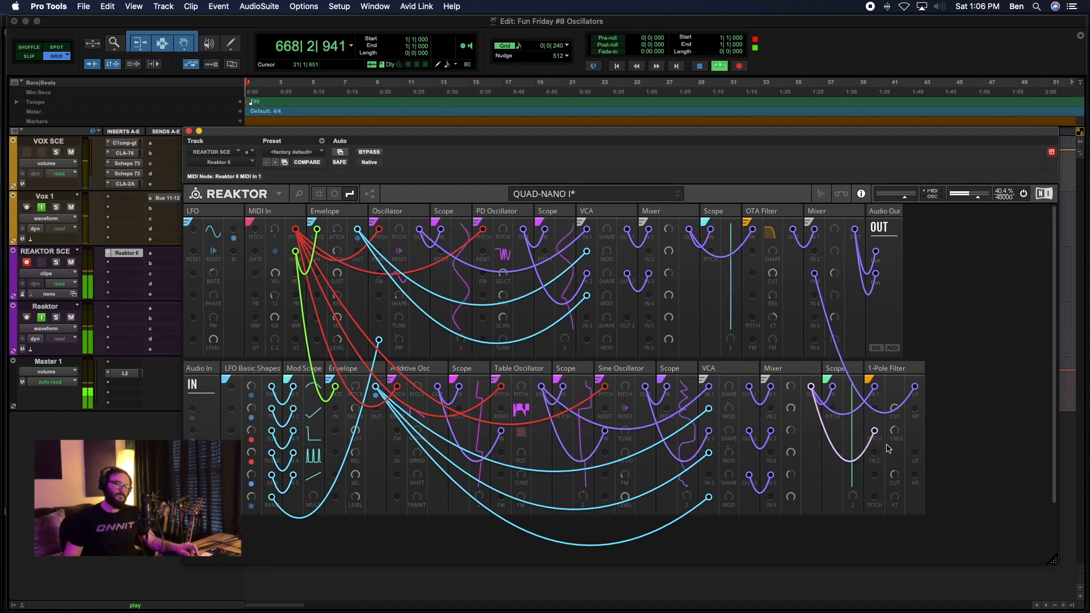
click(890, 321)
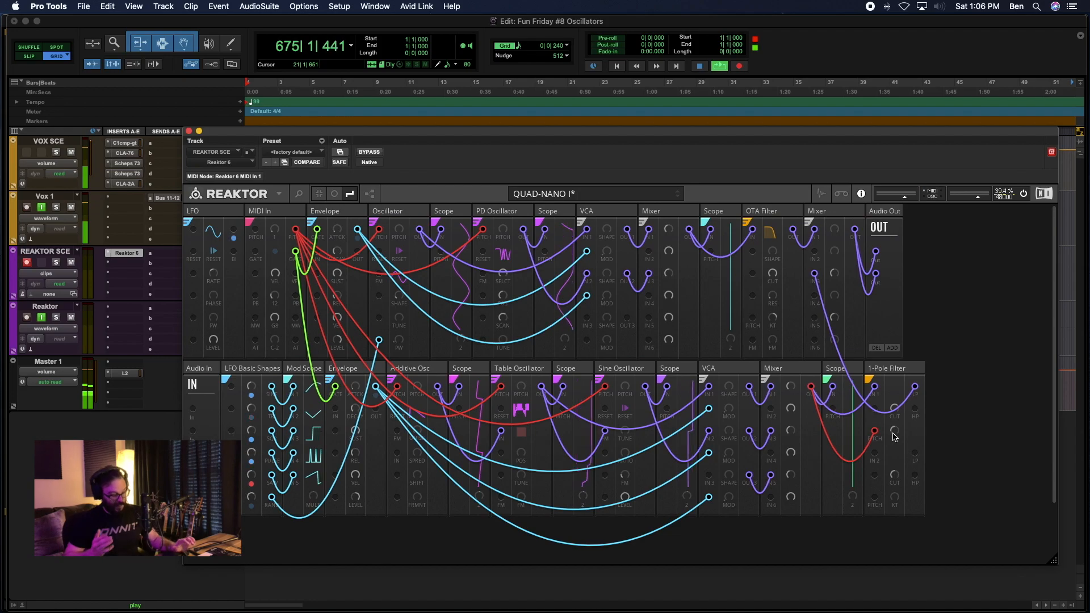
drag(893, 434, 875, 455)
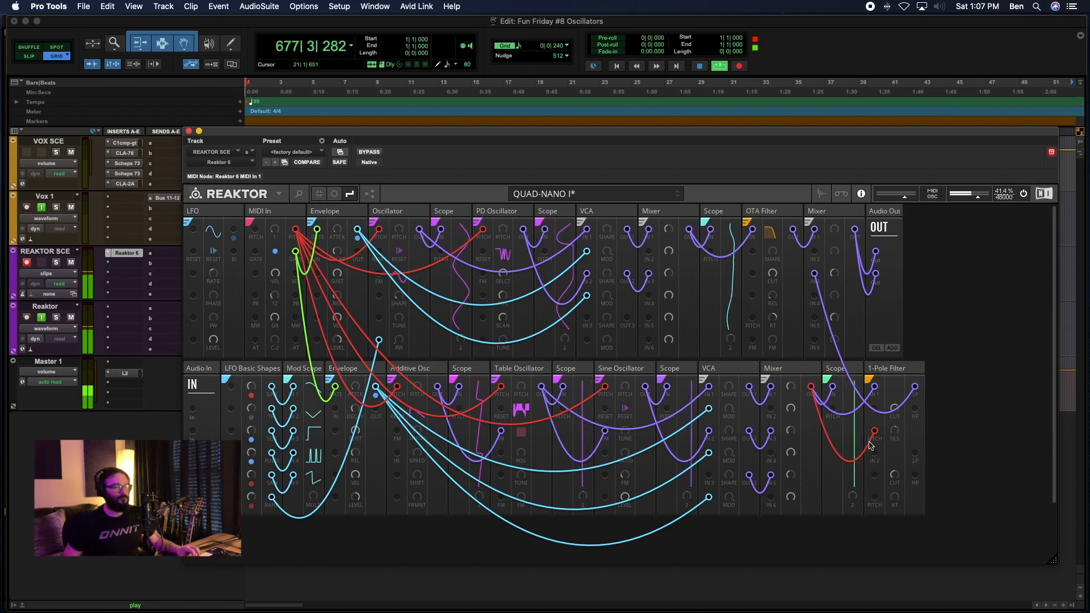
mouse_move(872, 441)
mouse_down()
mouse_move(866, 405)
mouse_move(887, 484)
mouse_move(872, 458)
mouse_up()
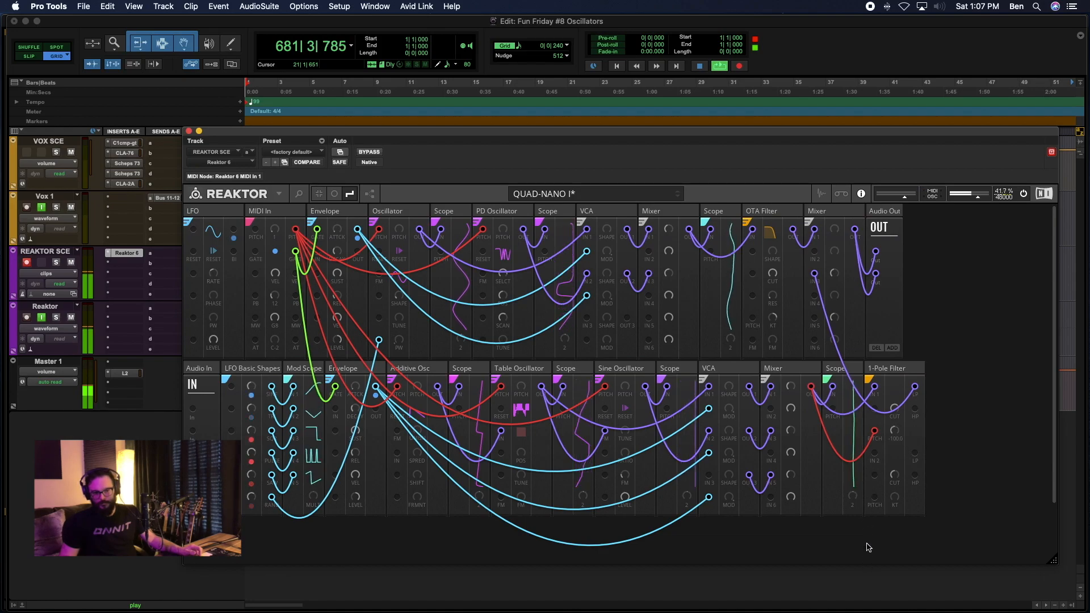
drag(864, 538, 870, 534)
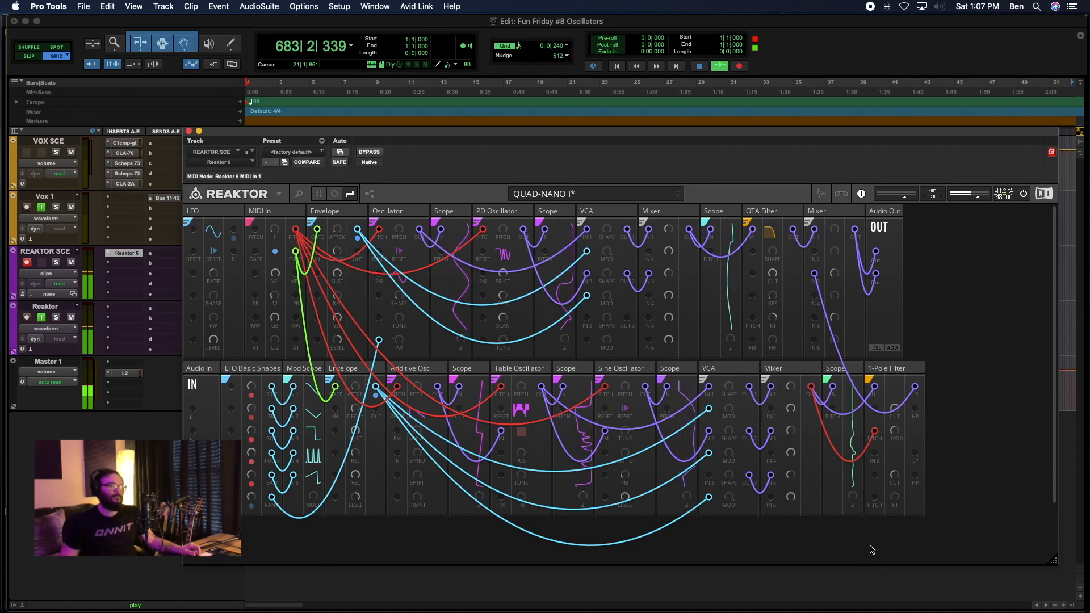
drag(866, 534, 863, 426)
drag(878, 562, 872, 436)
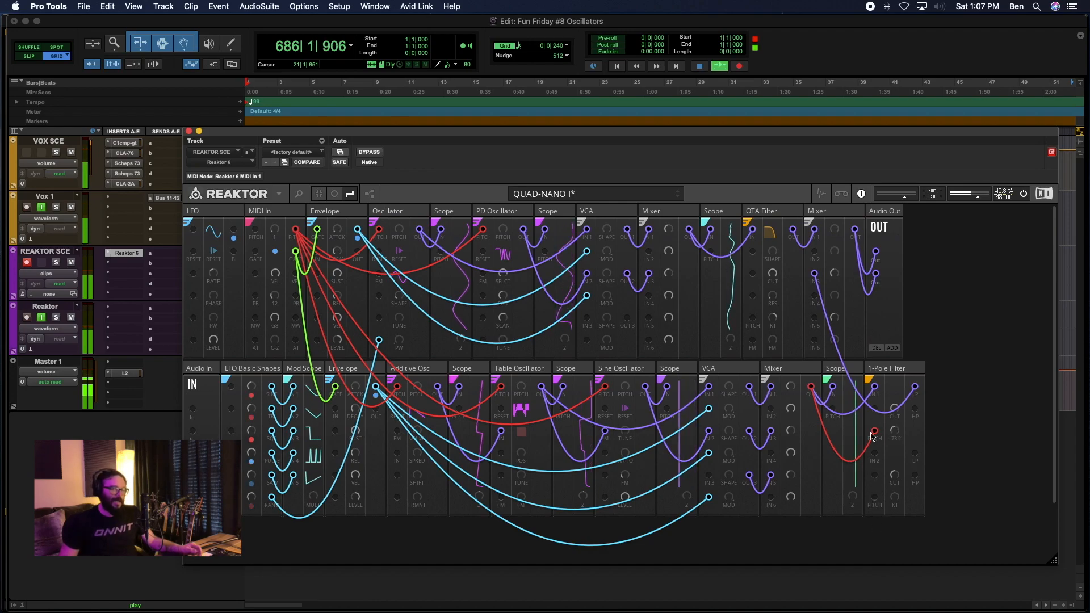
Step: Add a Nano Scope after the 1-Pole Filter, wire the filter's first LP output into it and color the wire purple
double_click(976, 354)
text(Nano Scope)
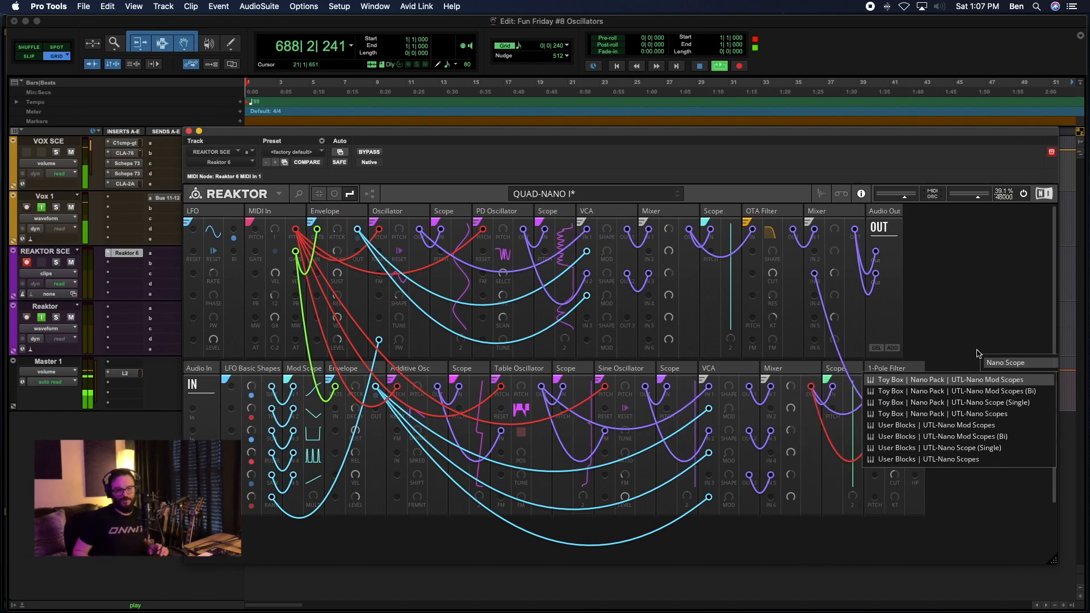
key(Return)
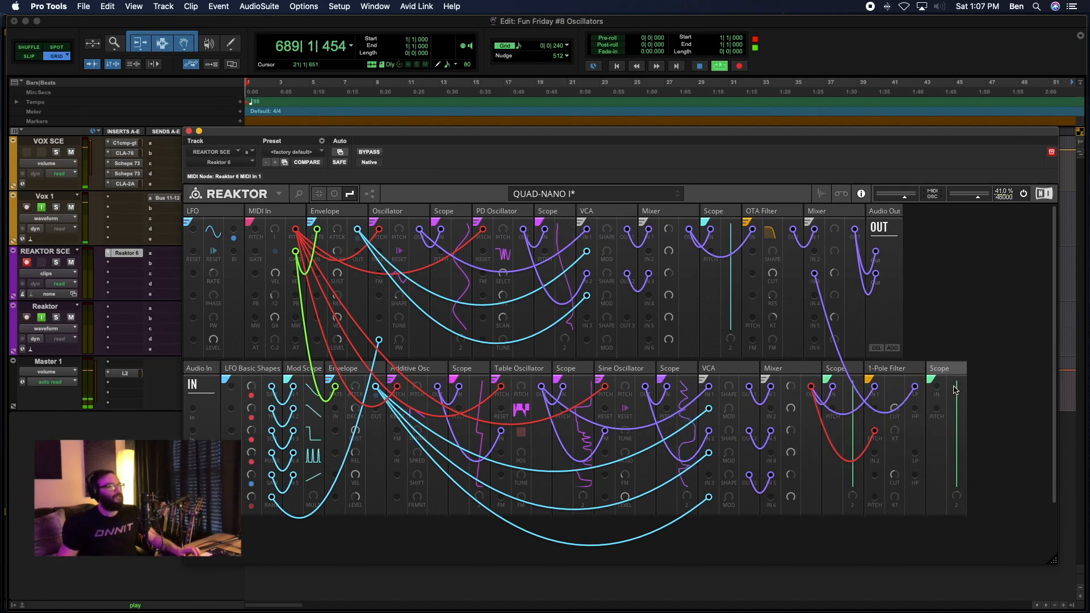
mouse_move(914, 387)
mouse_down()
mouse_move(939, 398)
mouse_move(937, 387)
mouse_up()
right_click(932, 389)
mouse_move(976, 392)
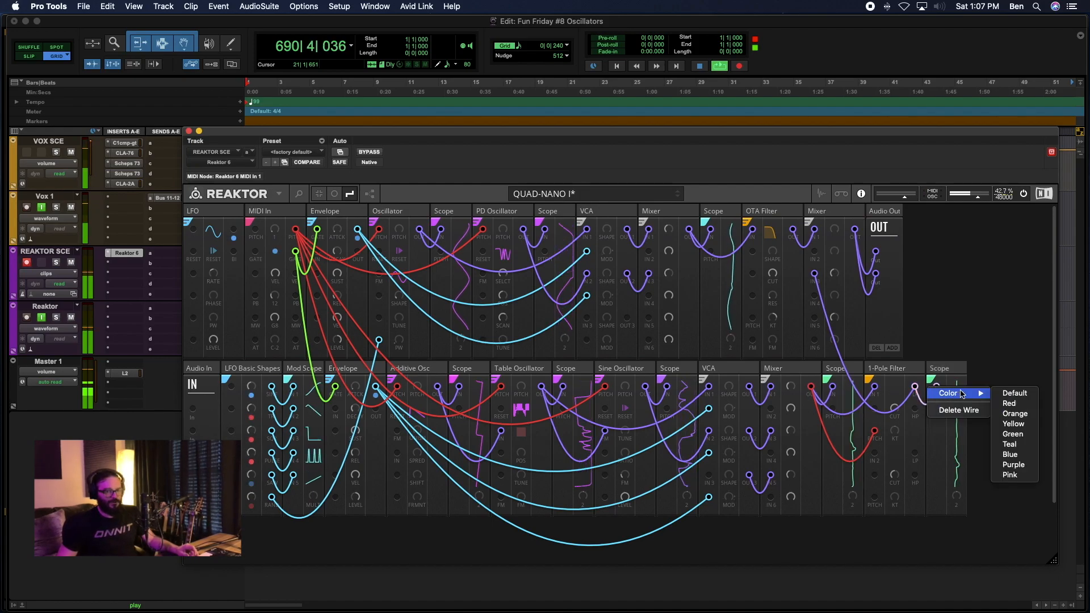
click(1019, 464)
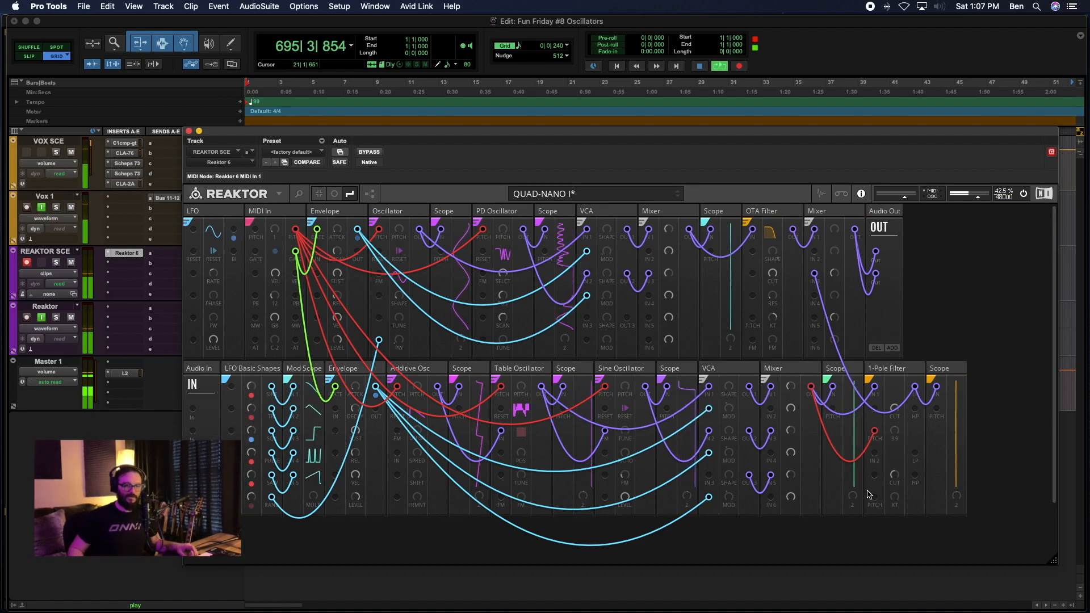
Step: Sweep the 1-Pole Filter's first KT knob through its range and raise its first CUT knob
drag(894, 432, 906, 553)
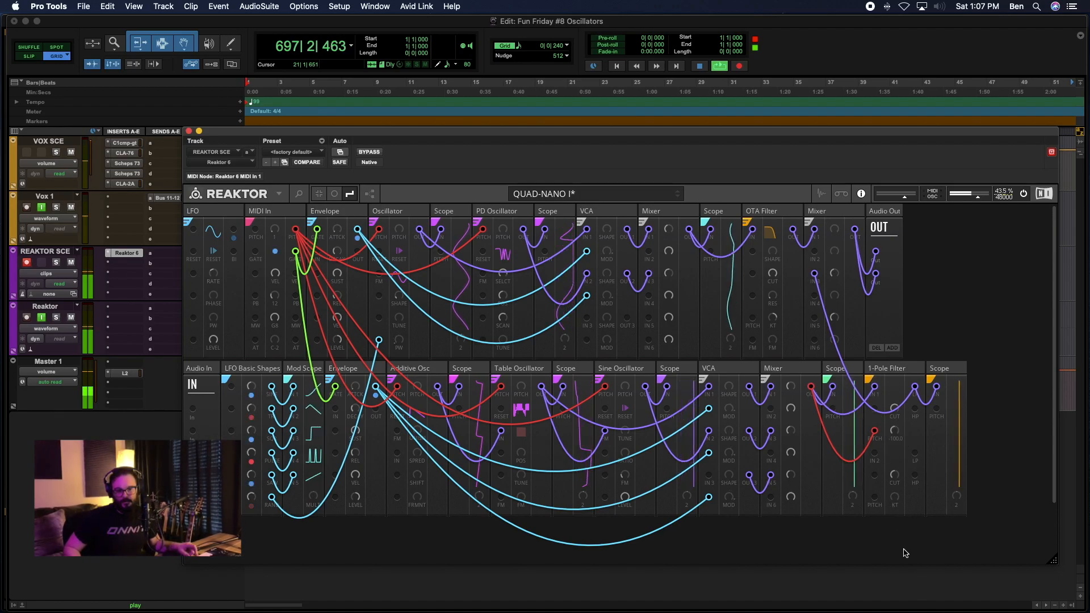
drag(895, 489, 894, 437)
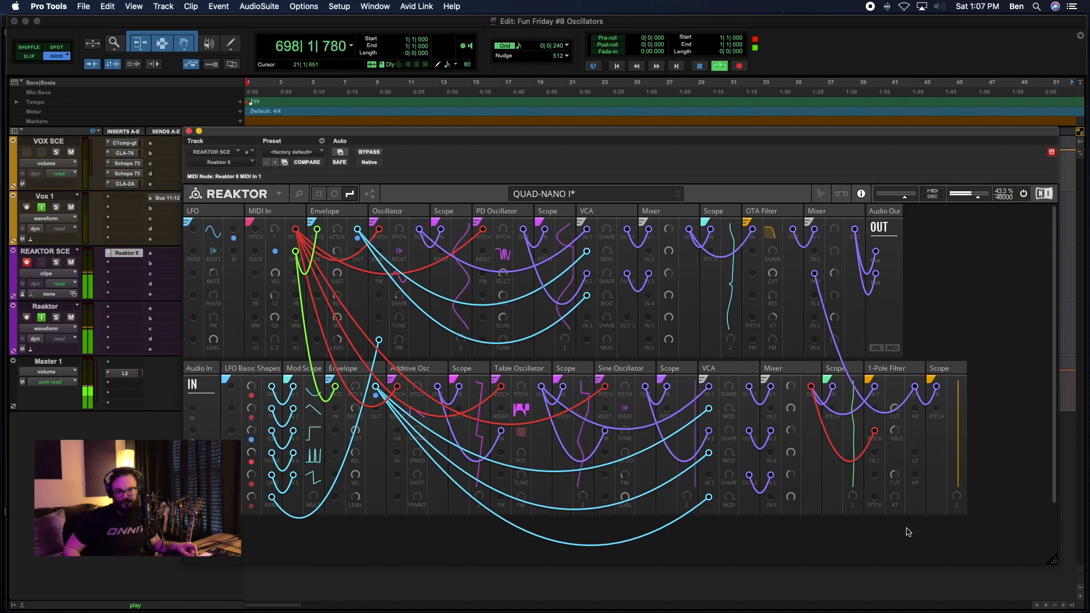
drag(890, 372, 894, 506)
mouse_move(903, 566)
mouse_down()
mouse_move(879, 442)
mouse_move(935, 526)
mouse_move(955, 487)
mouse_up()
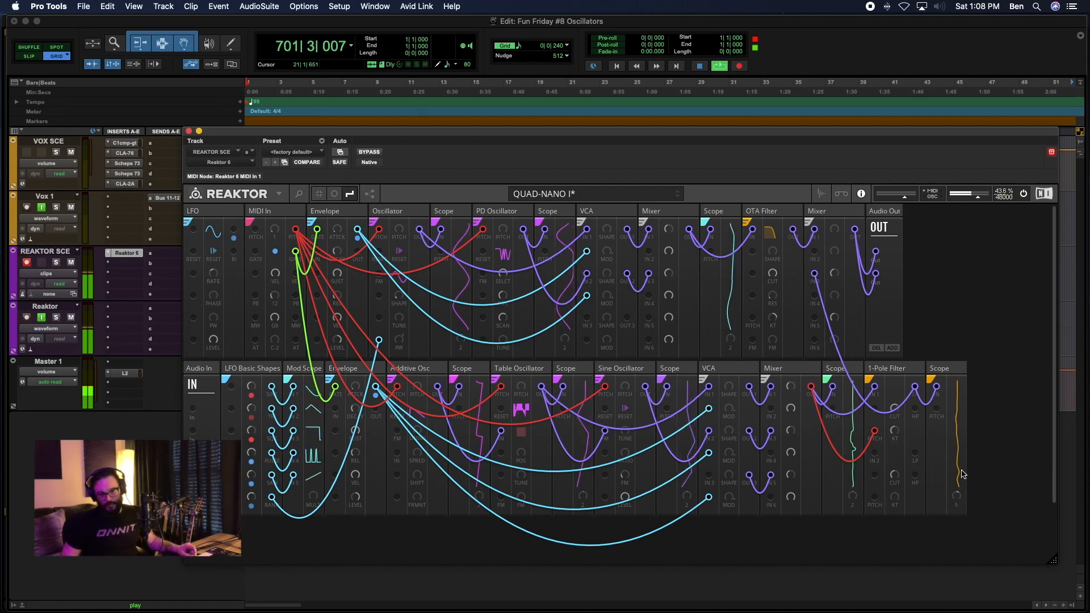
drag(960, 515, 961, 522)
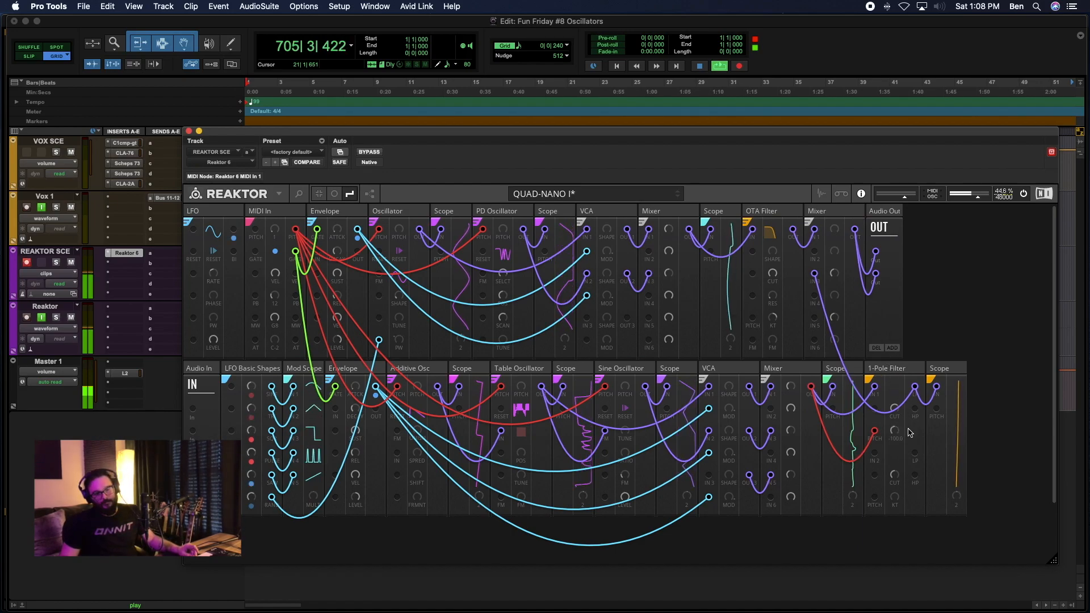
drag(894, 409, 896, 310)
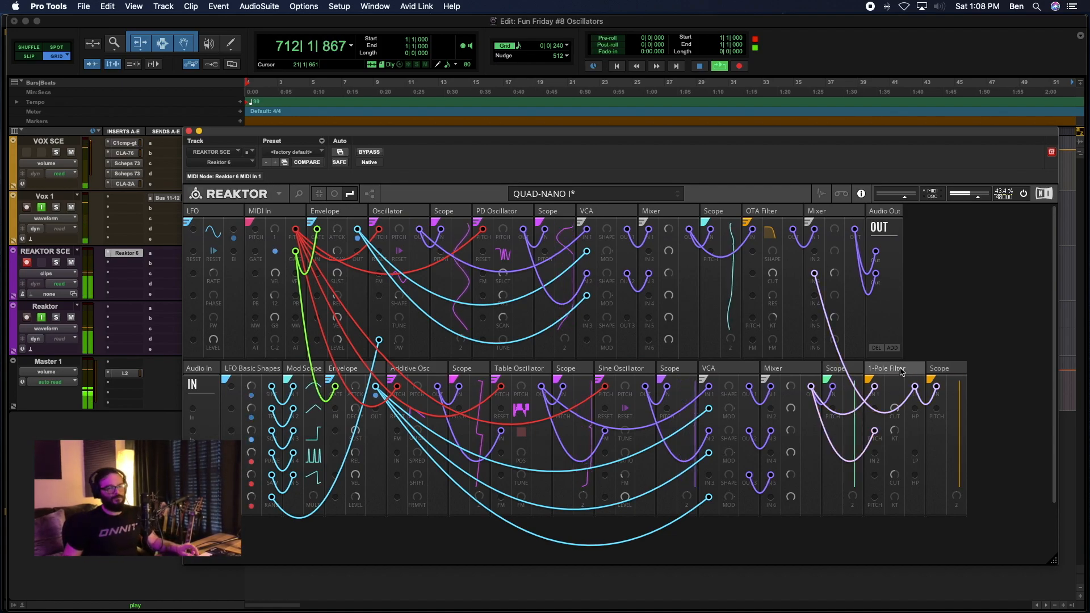
Step: Delete the Scope after the 1-Pole Filter and remove the wire from the lower VCA's OUT 3 to the lower Mixer
right_click(949, 373)
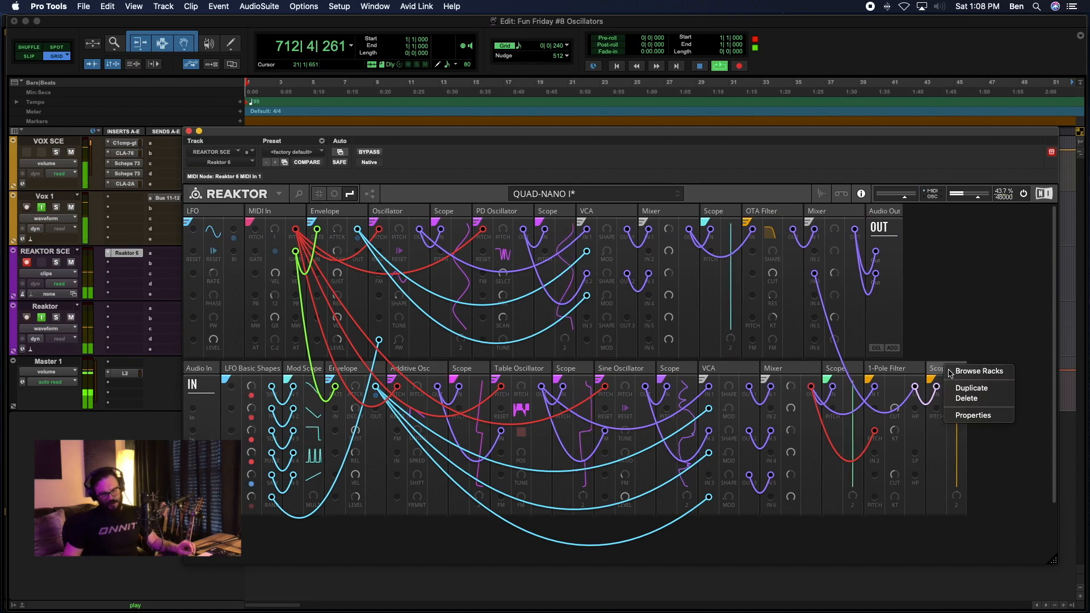
click(964, 402)
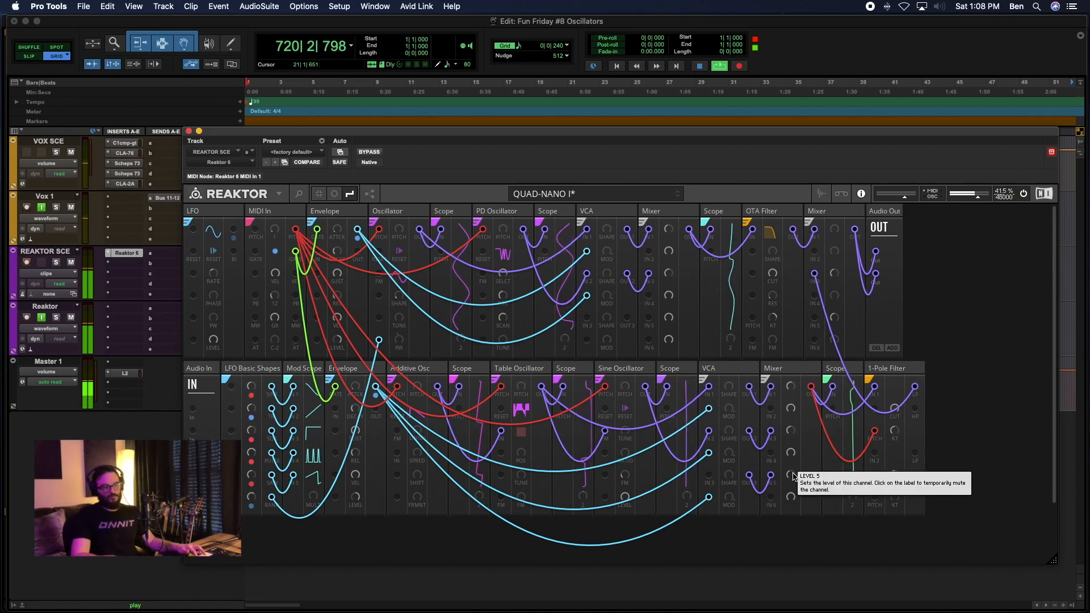
right_click(770, 479)
click(791, 495)
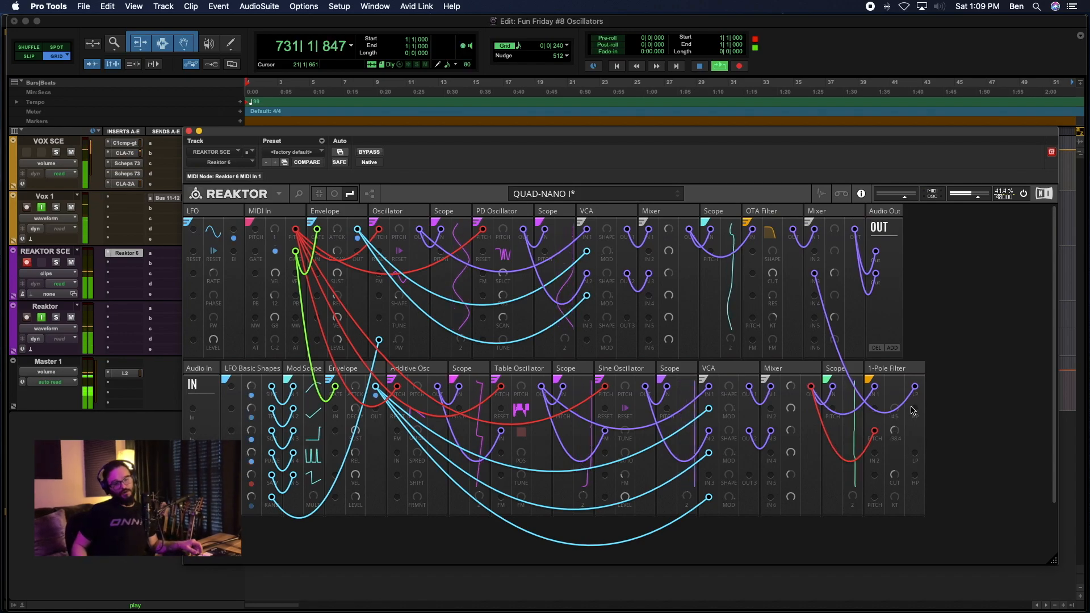
Step: Feed the upper row's final Mixer from the 1-Pole Filter's first HP output and sweep the filter's first CUT knob
drag(914, 408, 815, 276)
mouse_move(897, 406)
mouse_down()
mouse_move(898, 330)
mouse_move(895, 421)
mouse_move(889, 345)
mouse_move(890, 393)
mouse_up()
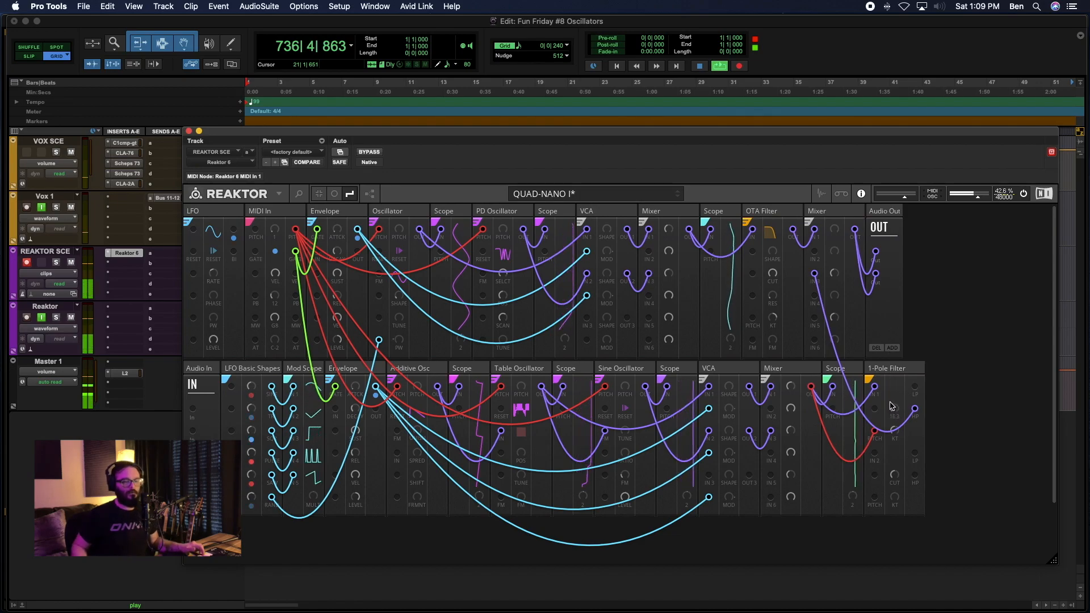
drag(890, 406, 890, 457)
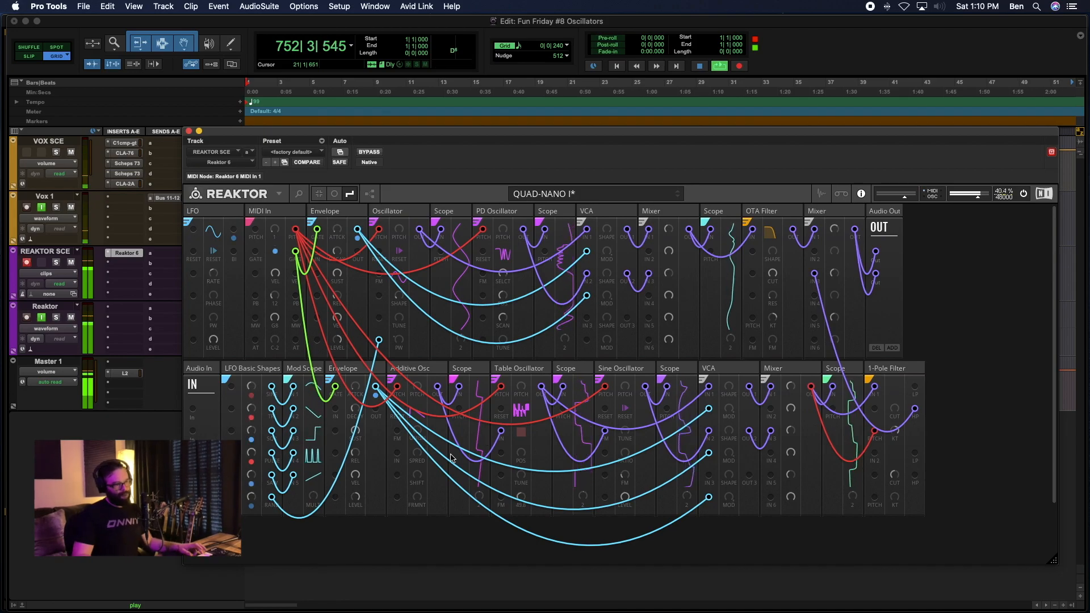
Step: Connect the Additive Osc output to the Table Oscillator's FM input and move the Pro Tools Edit window back across the screen
drag(440, 387, 497, 503)
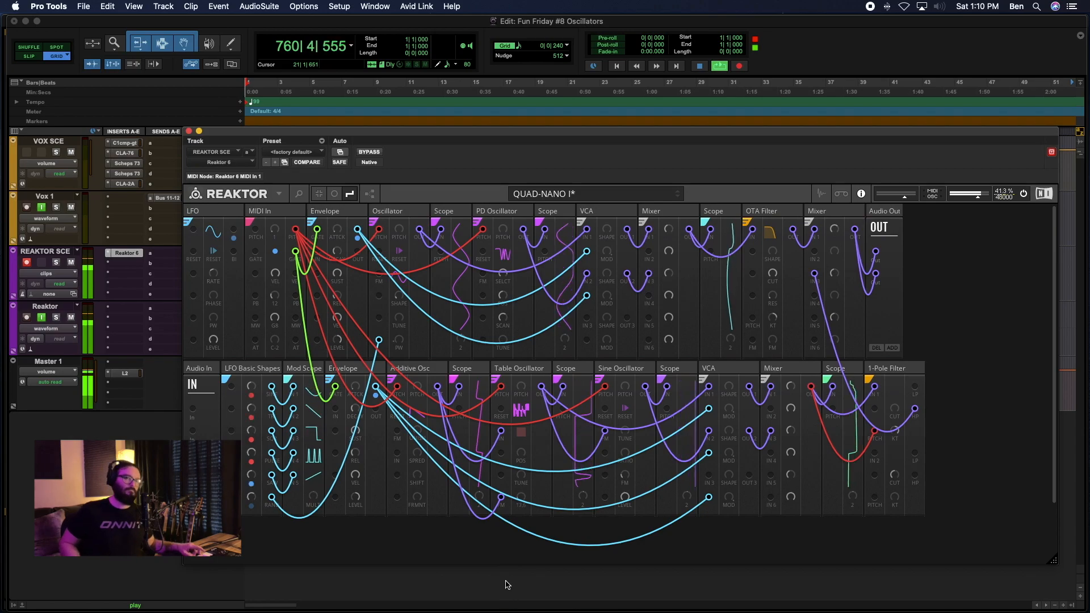
key(super+equal)
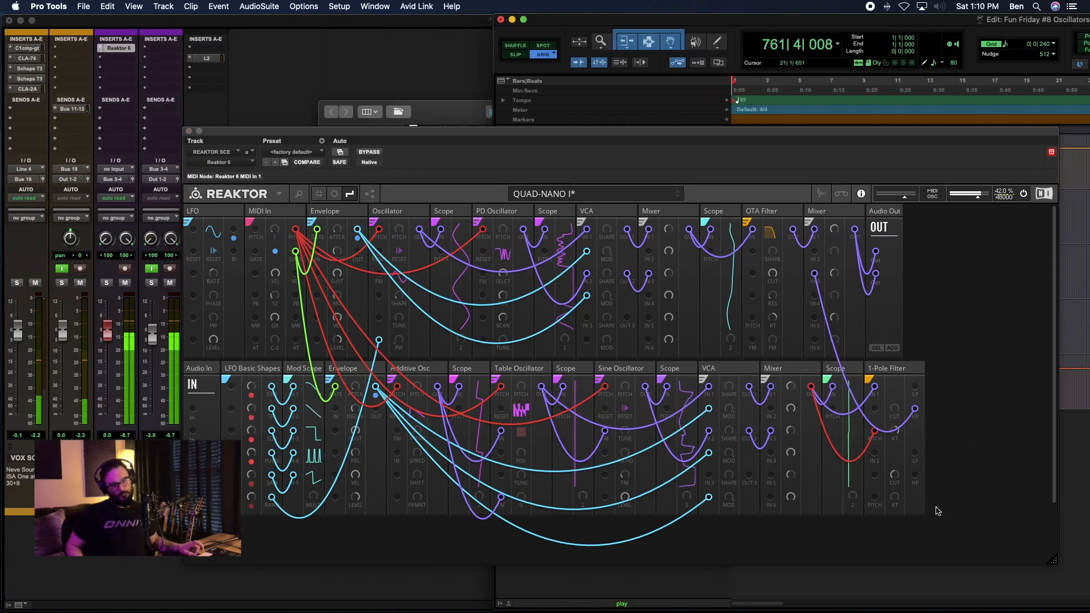
drag(580, 18, 89, 12)
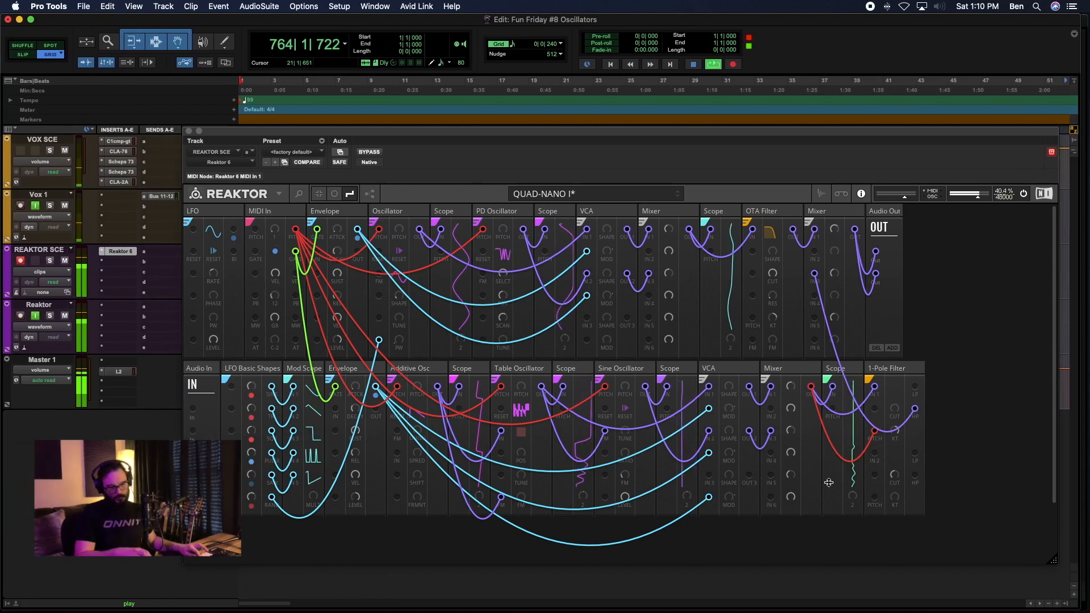
Step: Return the upper row's final Mixer feed to the 1-Pole Filter's first LP output and adjust the filter's first CUT knob
drag(900, 421, 876, 472)
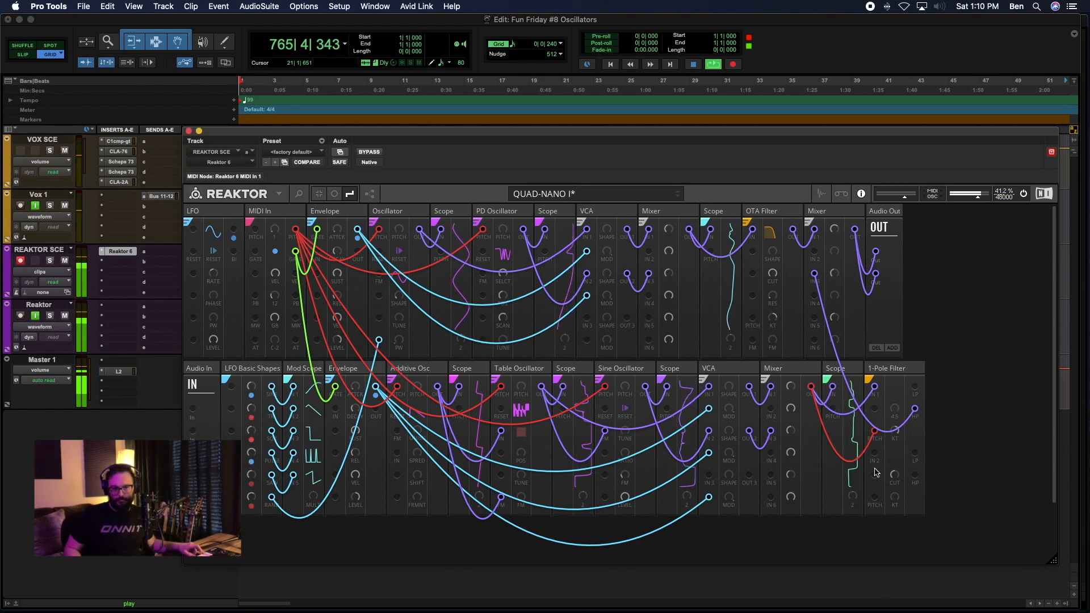
drag(914, 409, 898, 612)
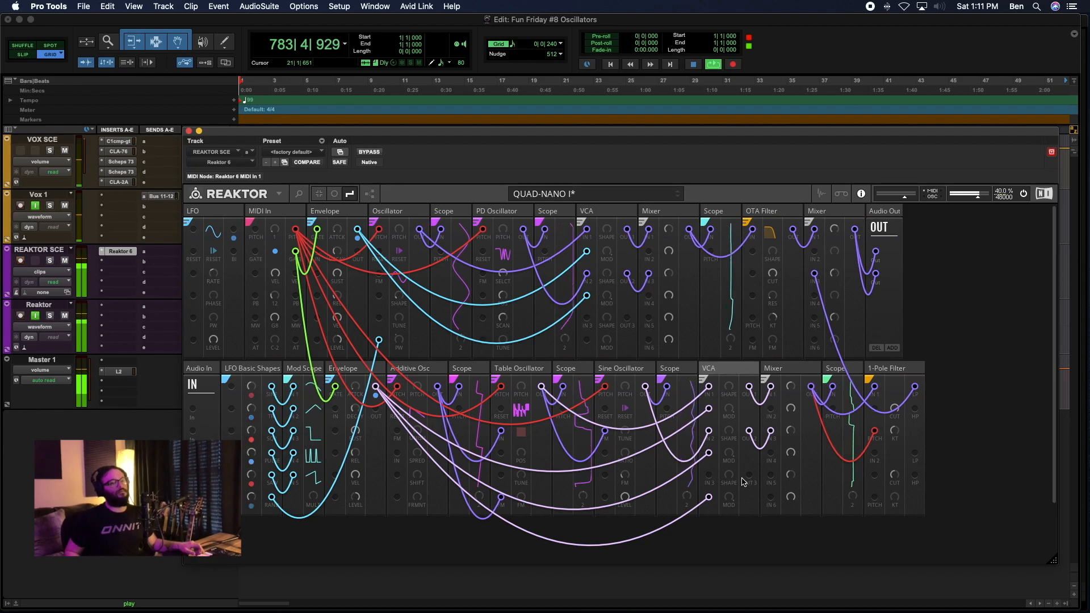
click(894, 410)
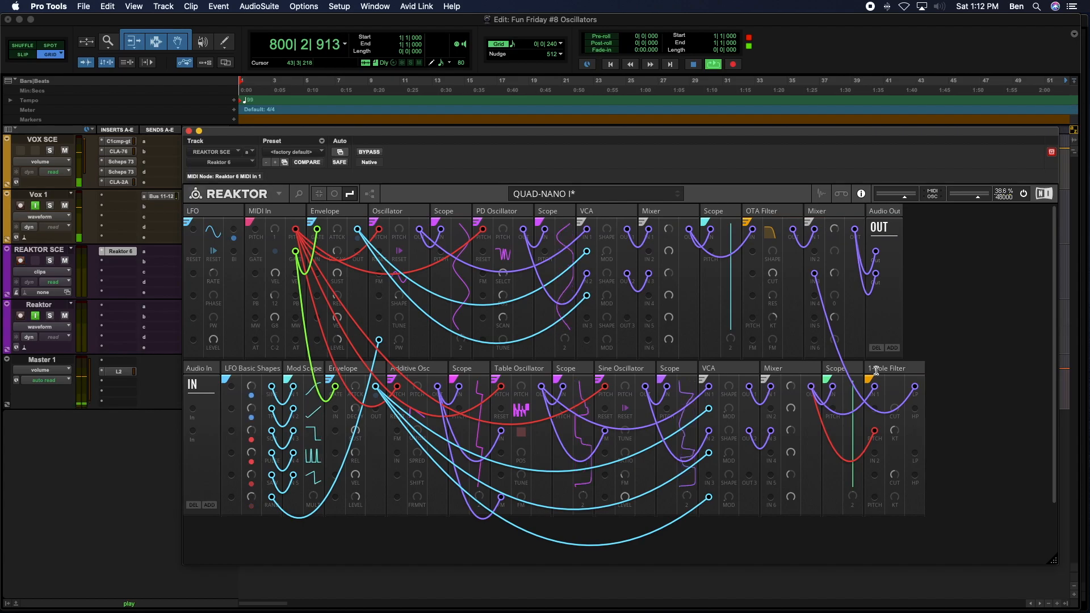
Step: Mute the VOX SCE track and raise the 1-Pole Filter's first CUT knob
click(66, 151)
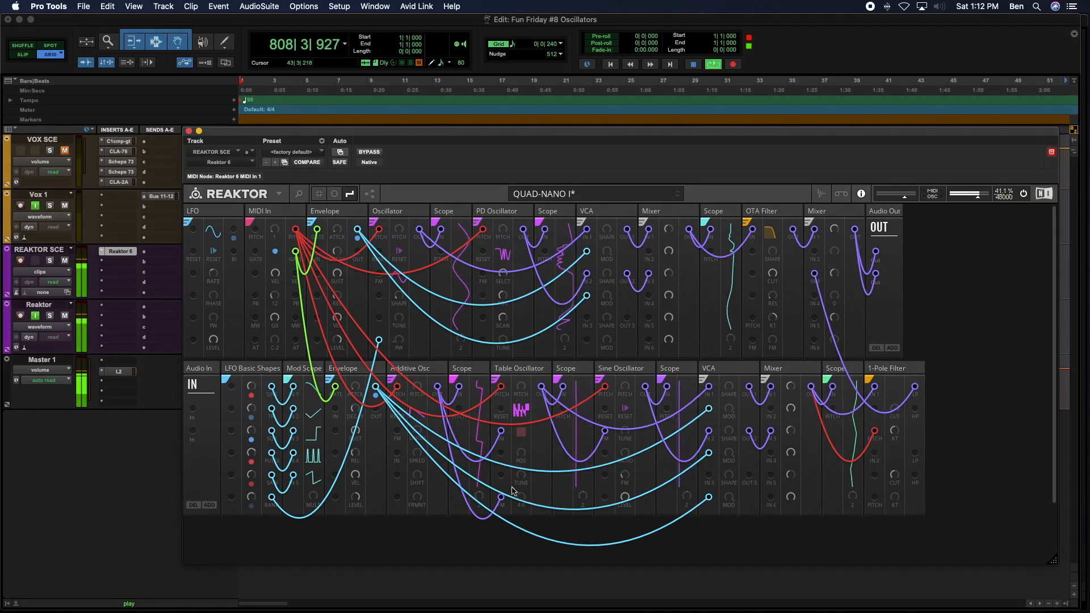
drag(894, 408, 890, 361)
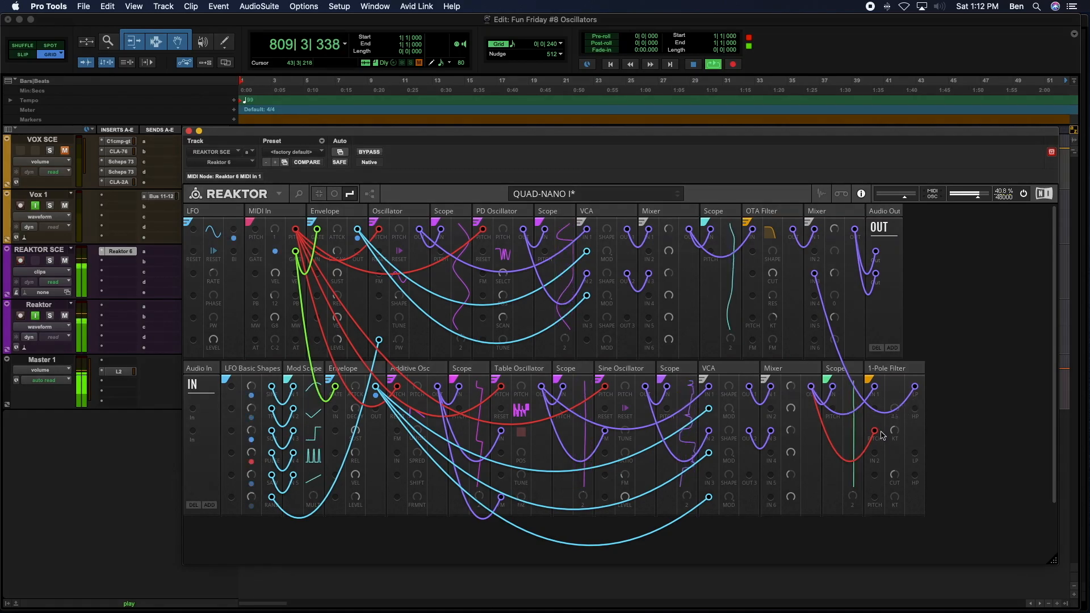